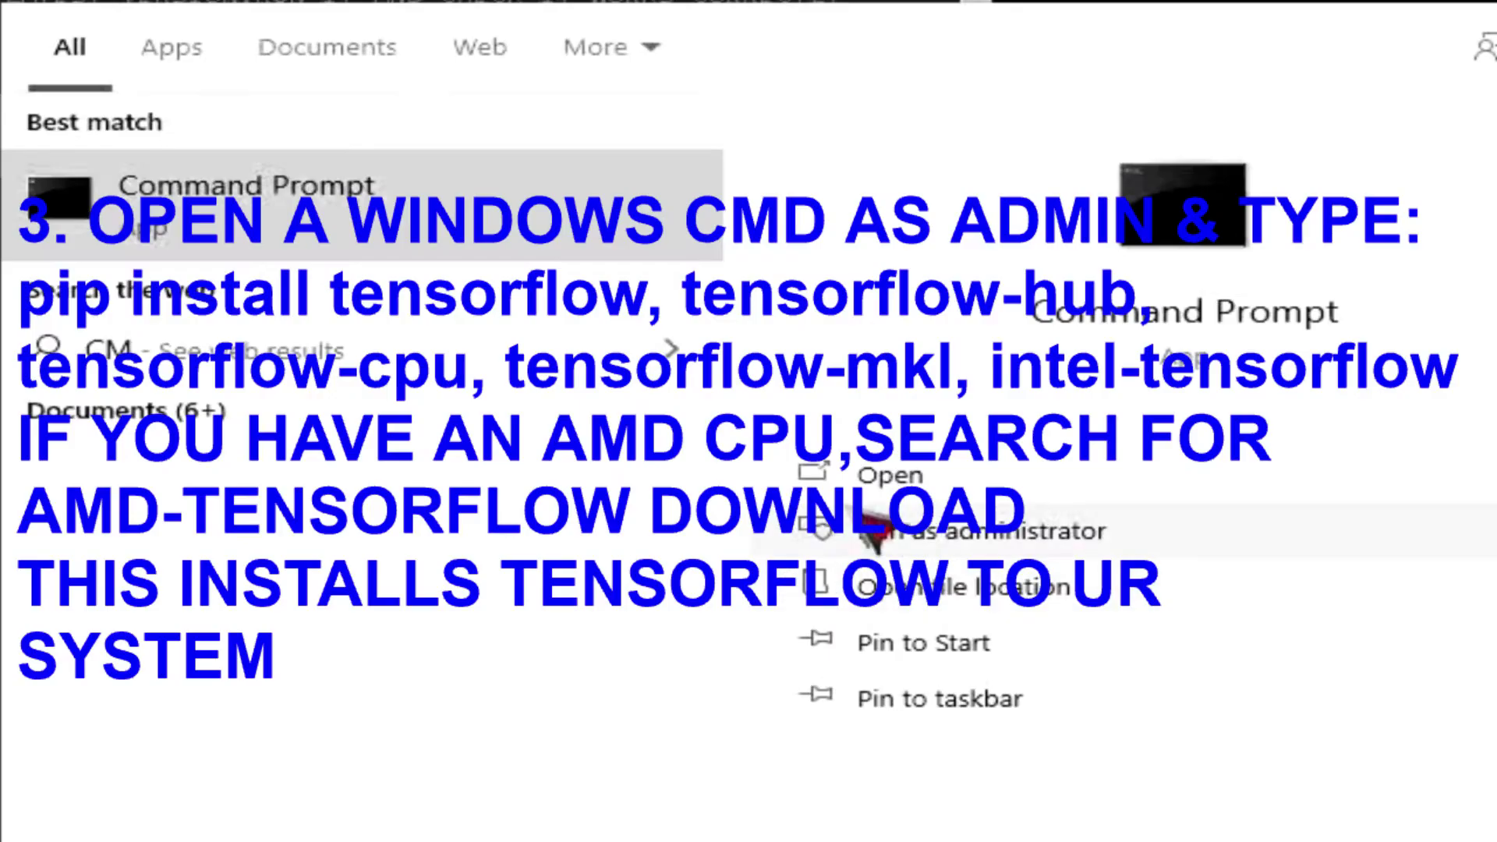
Step: Launch Command Prompt with administrator rights
click(872, 525)
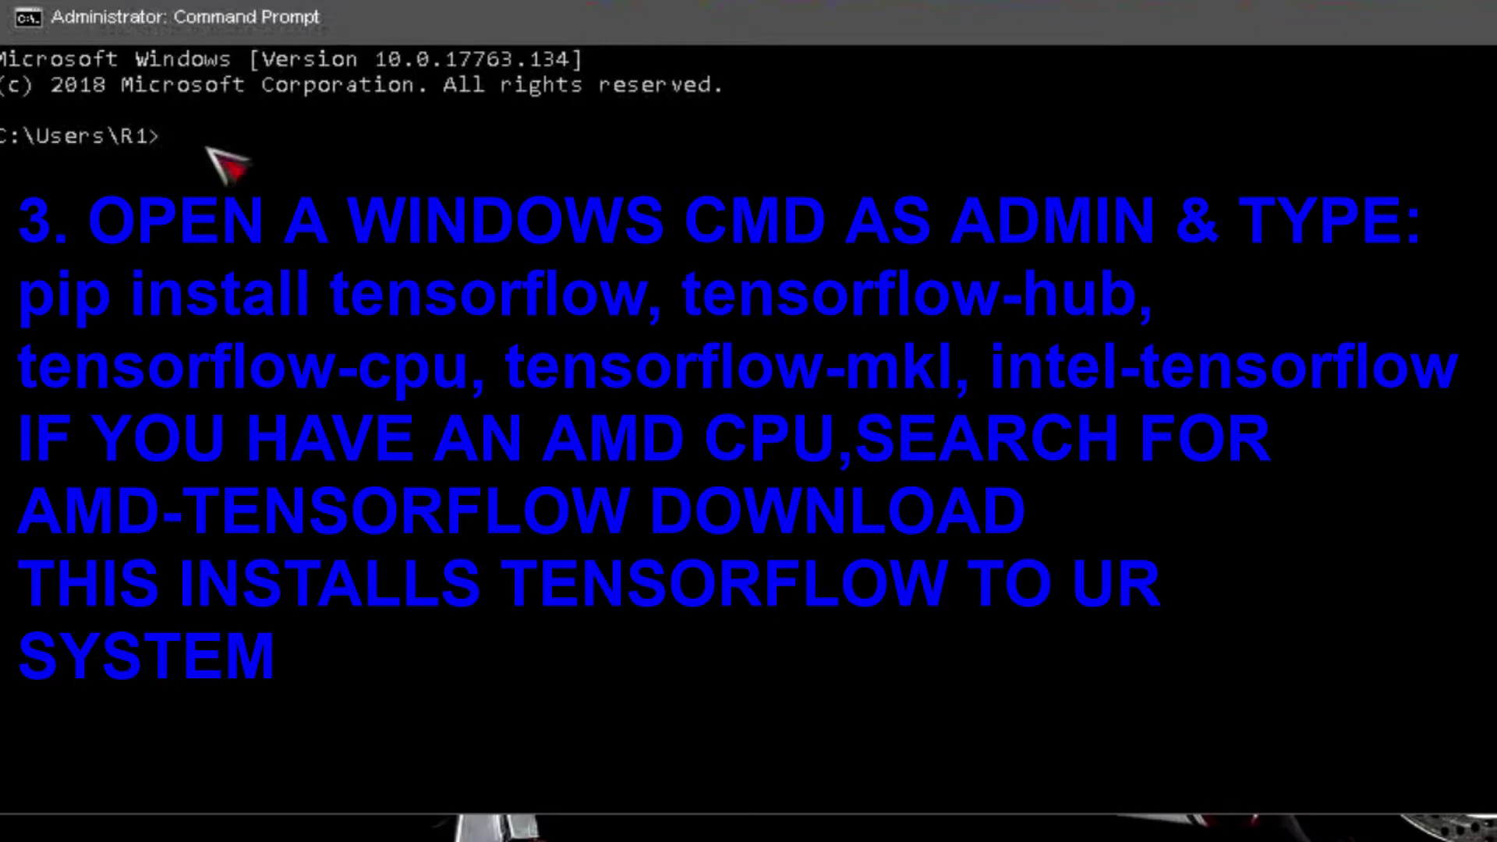
text(pip install tensorflow, tensorflow-hub, tensorflow-cpu, tensorflow-mkl, intel-tensorflow)
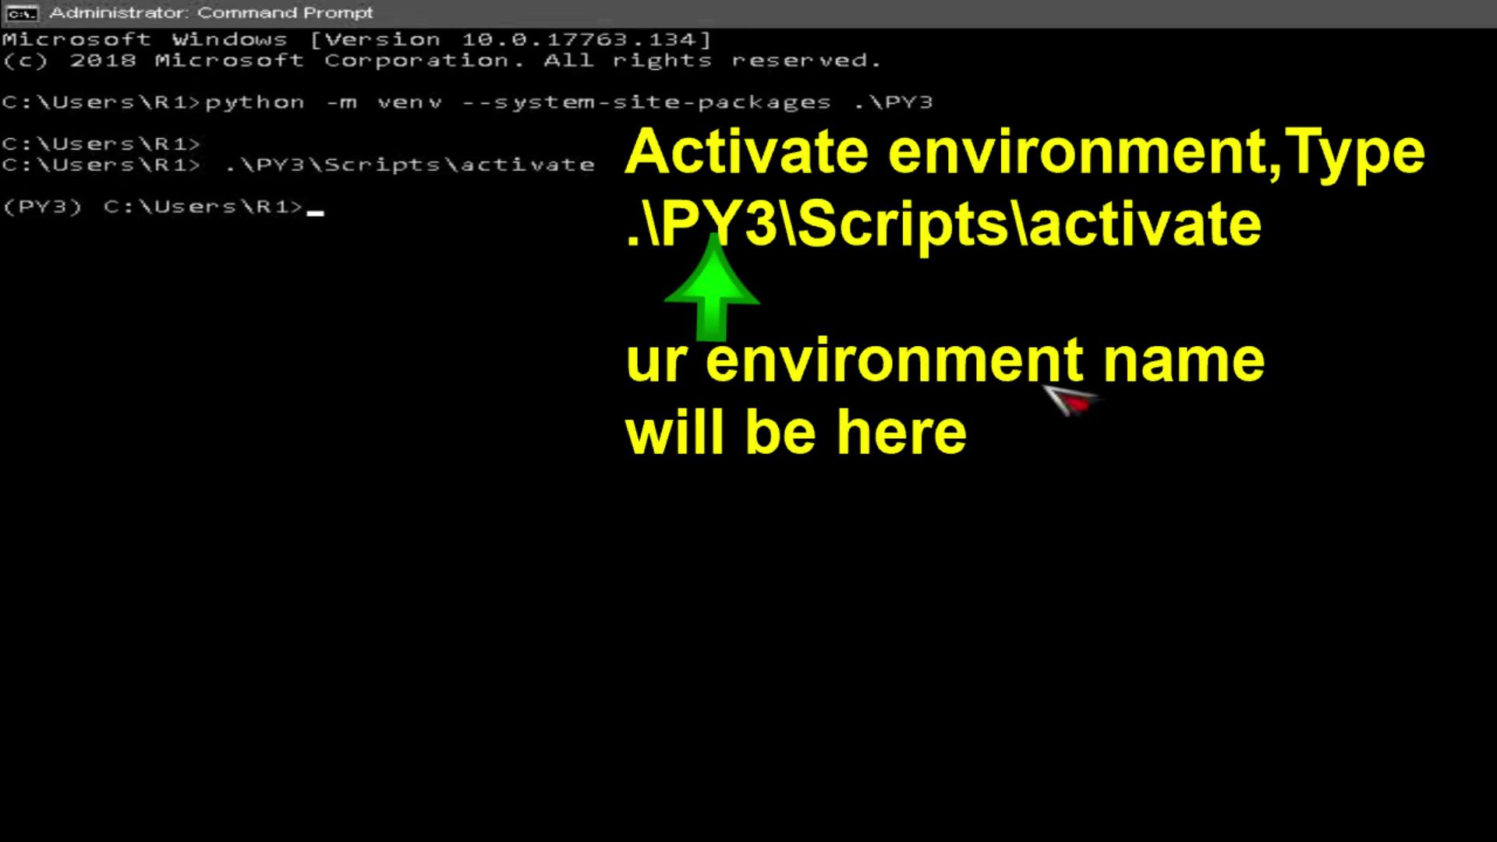
text(c:\py3\scripts\python.exe -m pip install --upgrade pip)
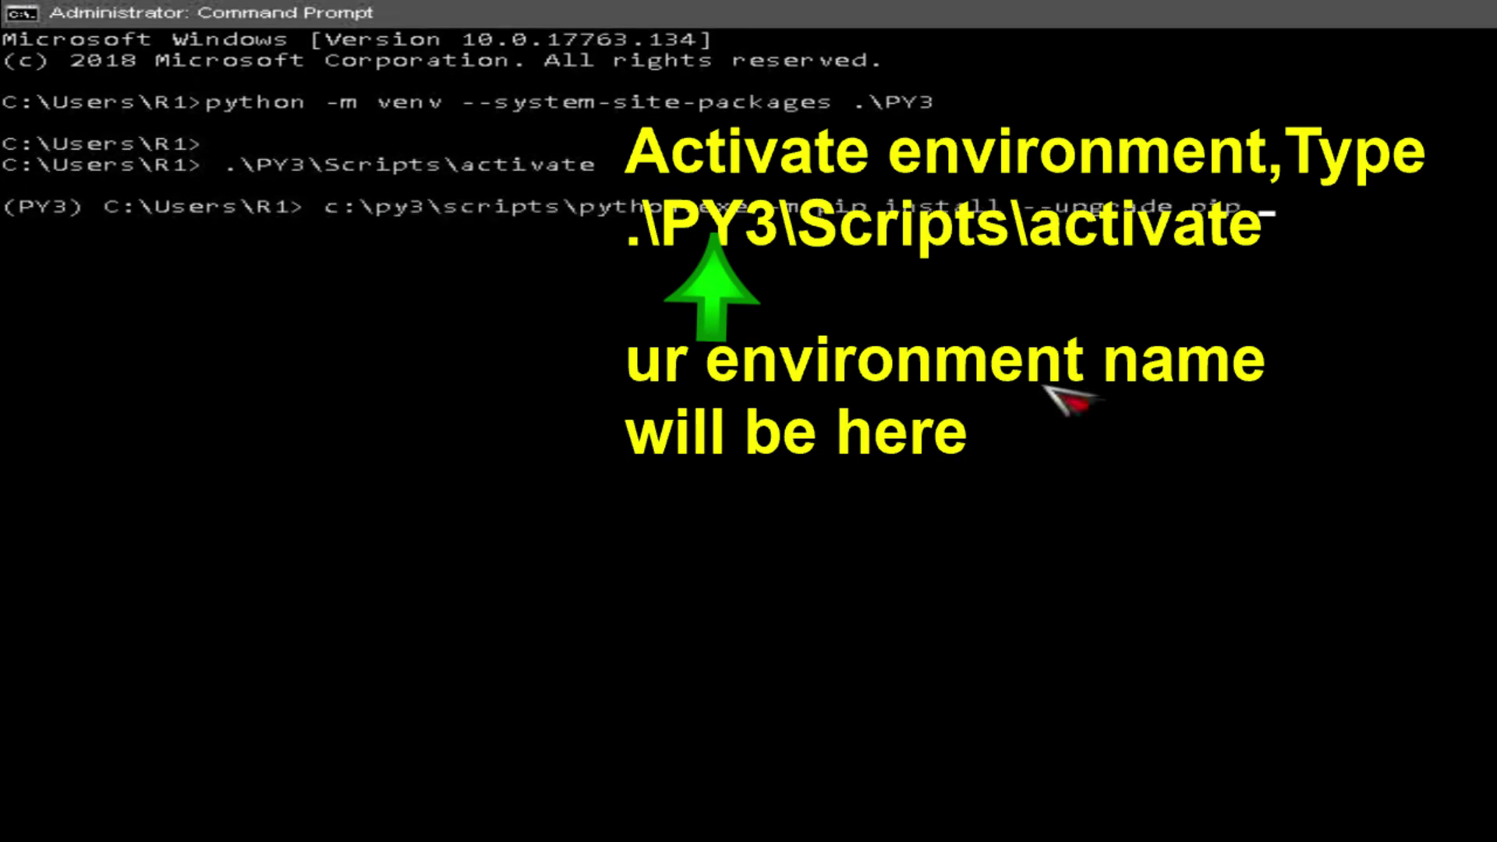
Step: Upgrade pip to 21.0.1 inside the PY3 virtual environment
key(Return)
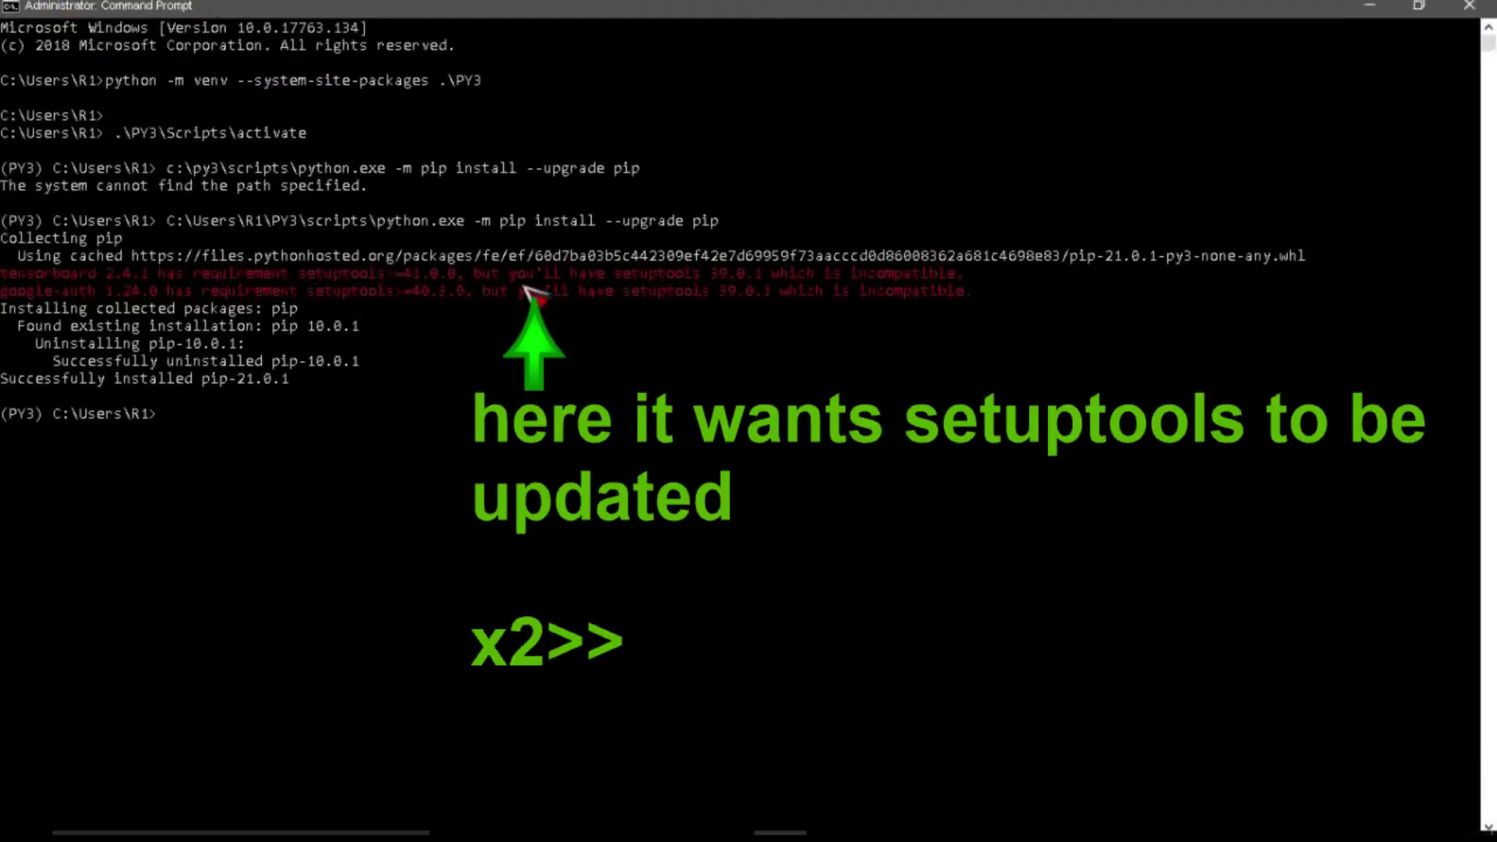
text(pip install --upgrade pip setuptools intel-tensorflow==2.4.0)
Step: Upgrade pip, setuptools and intel-tensorflow 2.4.0, then upgrade pip and setuptools via pip3
key(Return)
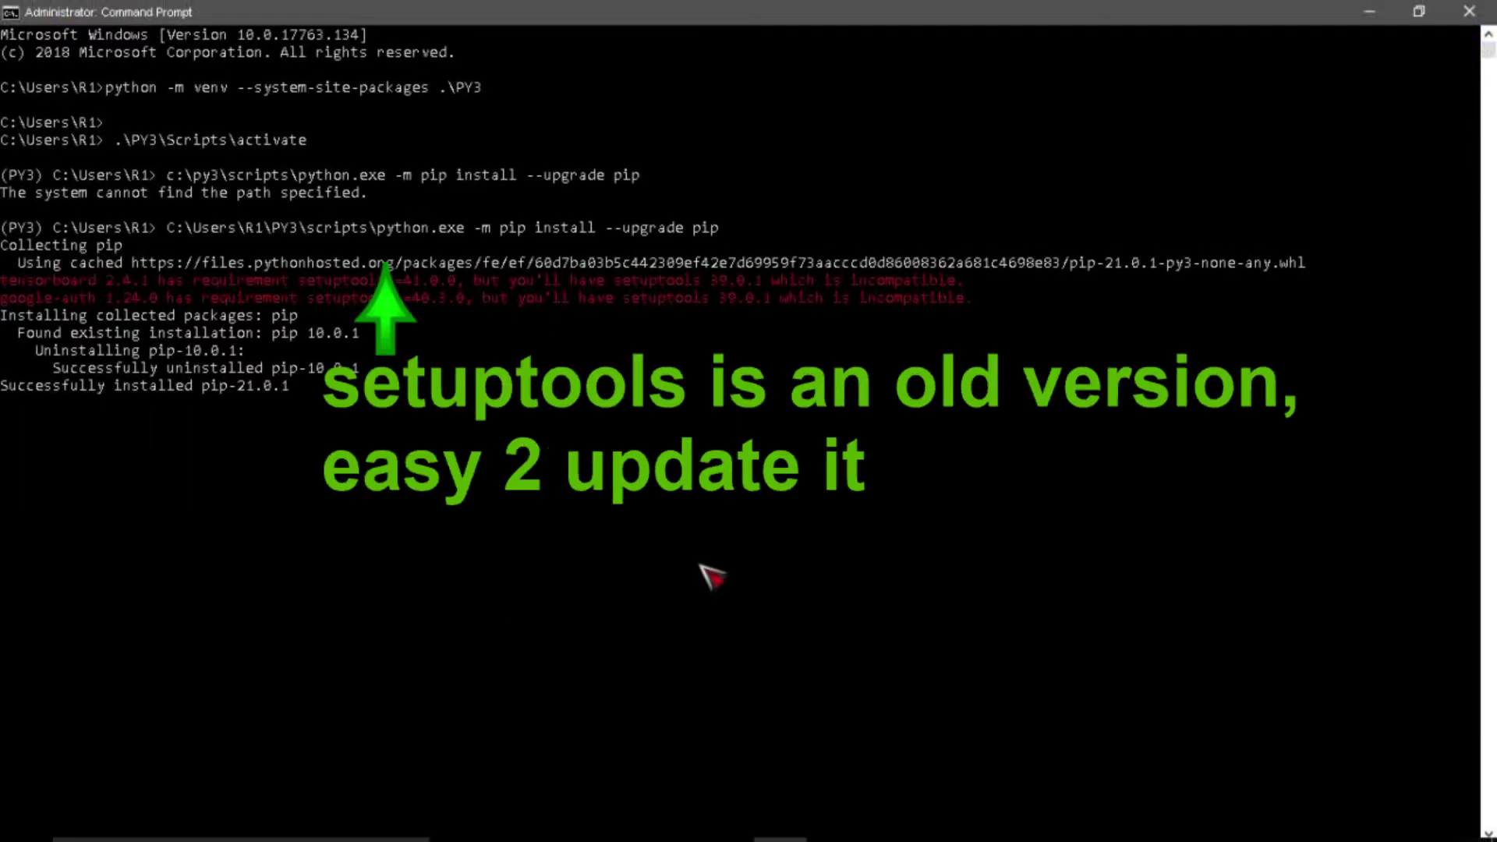
text(pip3 install --upgrade pip setuptools)
key(Return)
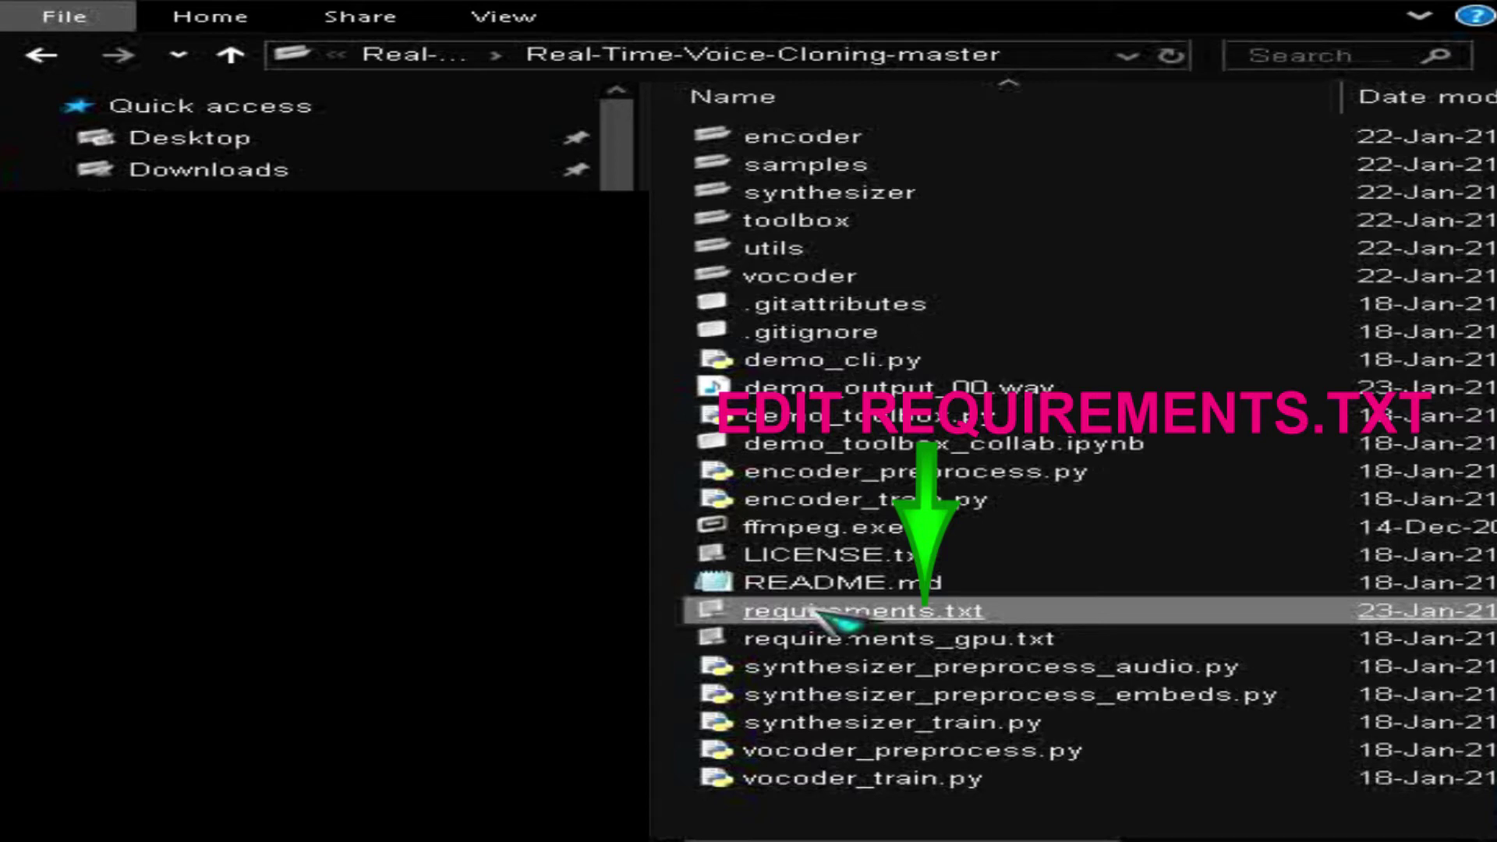
Step: Open requirements.txt from the Real-Time-Voice-Cloning-master folder for editing
double_click(816, 614)
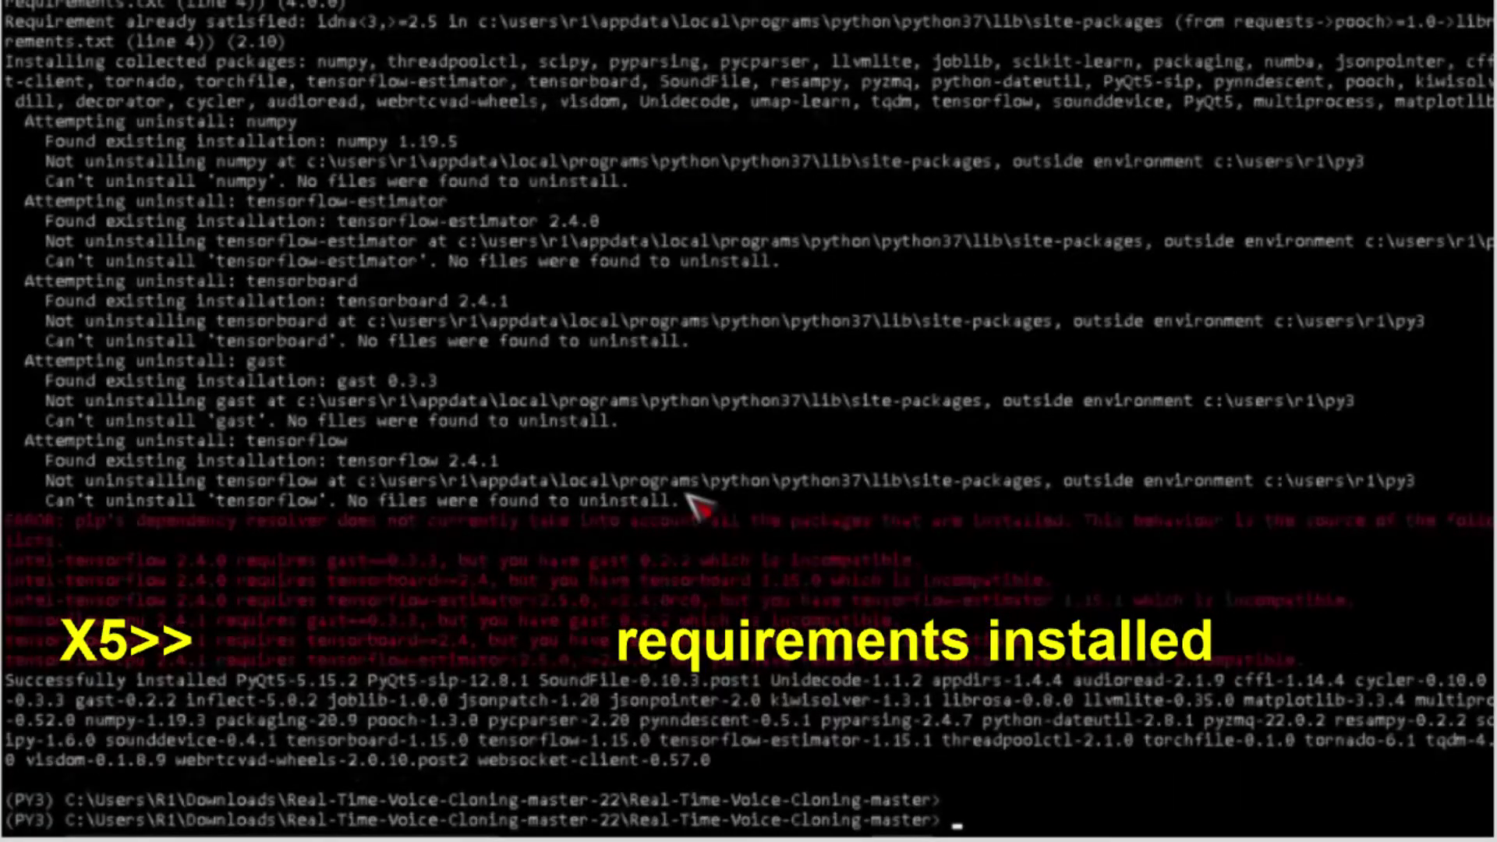
Step: Start the SV2TTS toolbox with python demo_toolbox.py
key(Return)
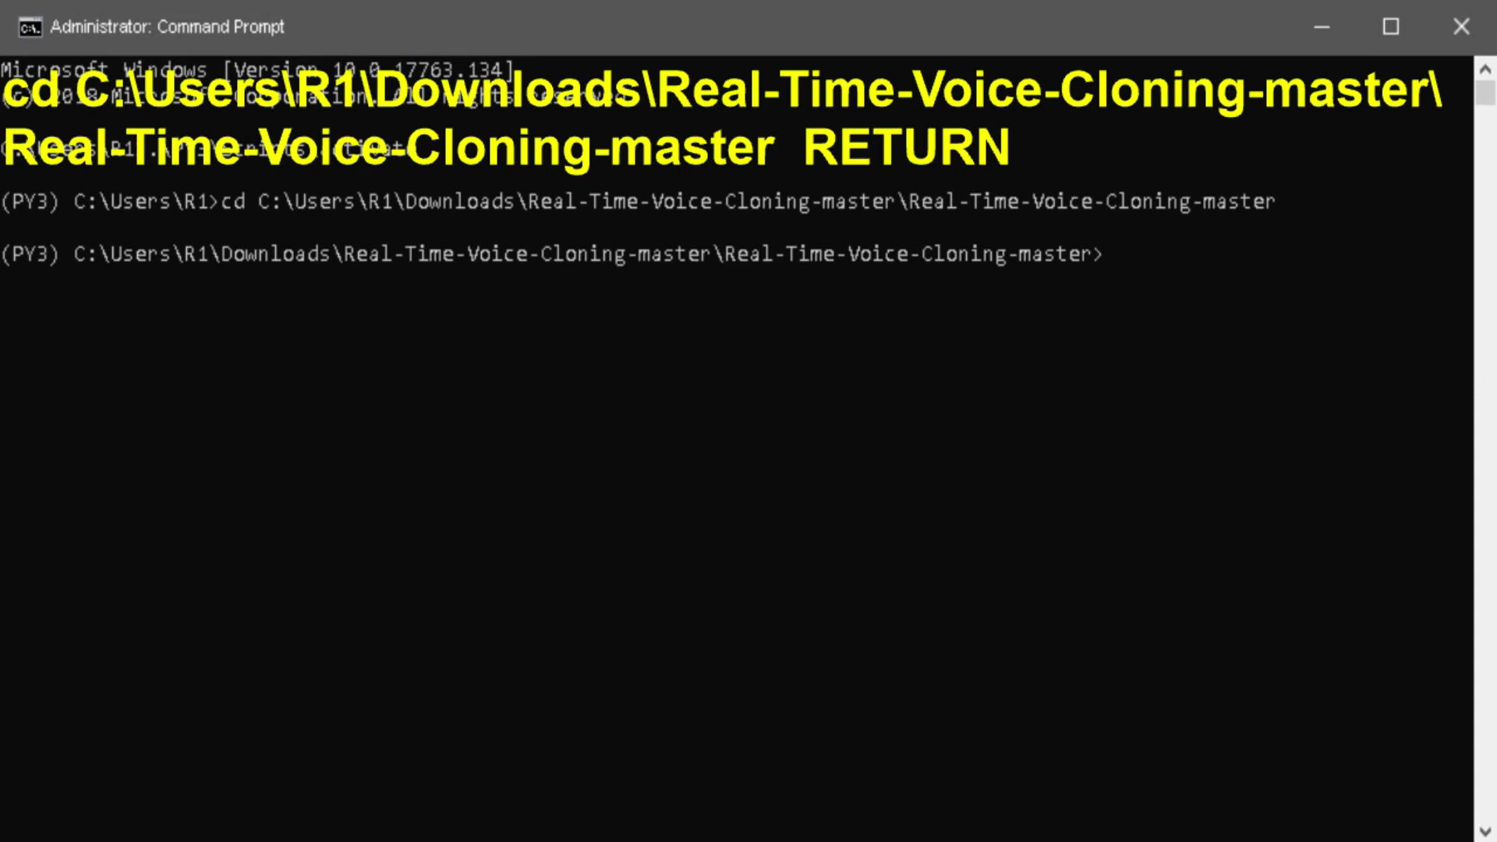
text(python demo_toolbox.py)
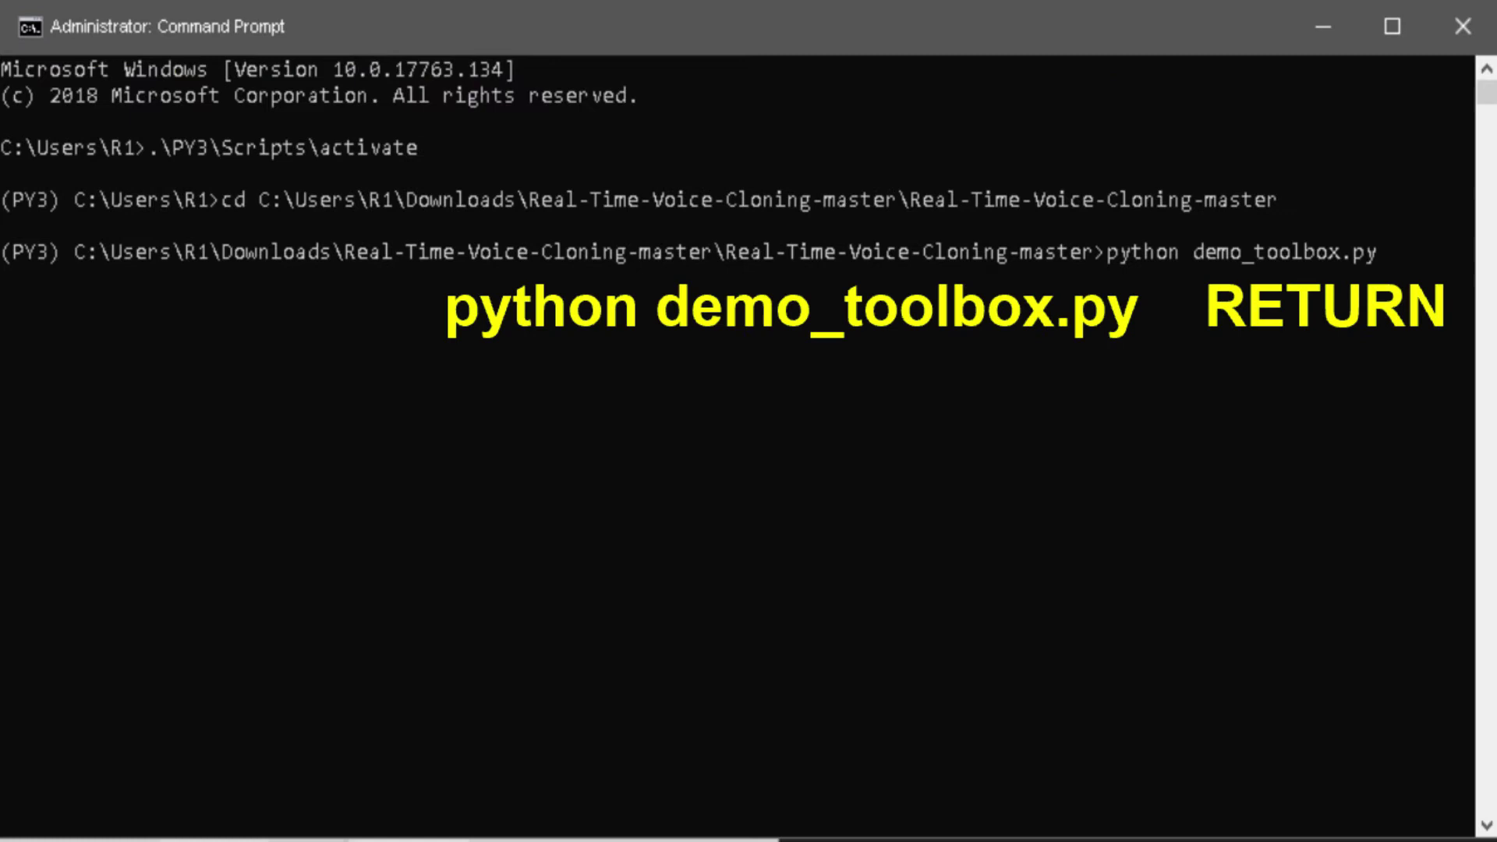
Step: Run python demo_toolbox.py from the Real-Time-Voice-Cloning-master folder
key(Return)
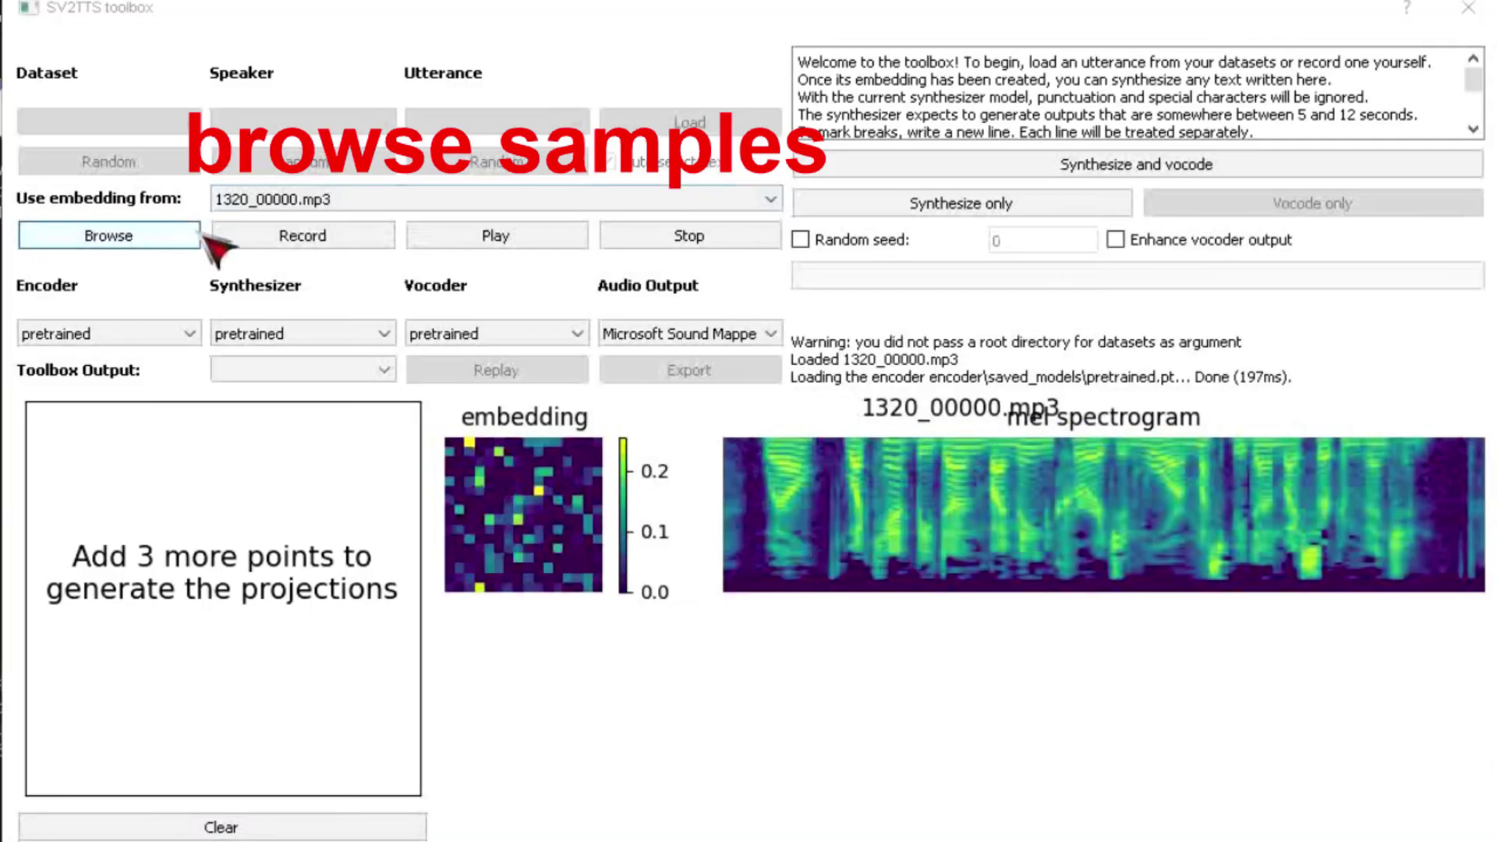
Step: Load and preview 3575_00000.mp3, then synthesize and vocode it with enhanced vocoder output
click(164, 240)
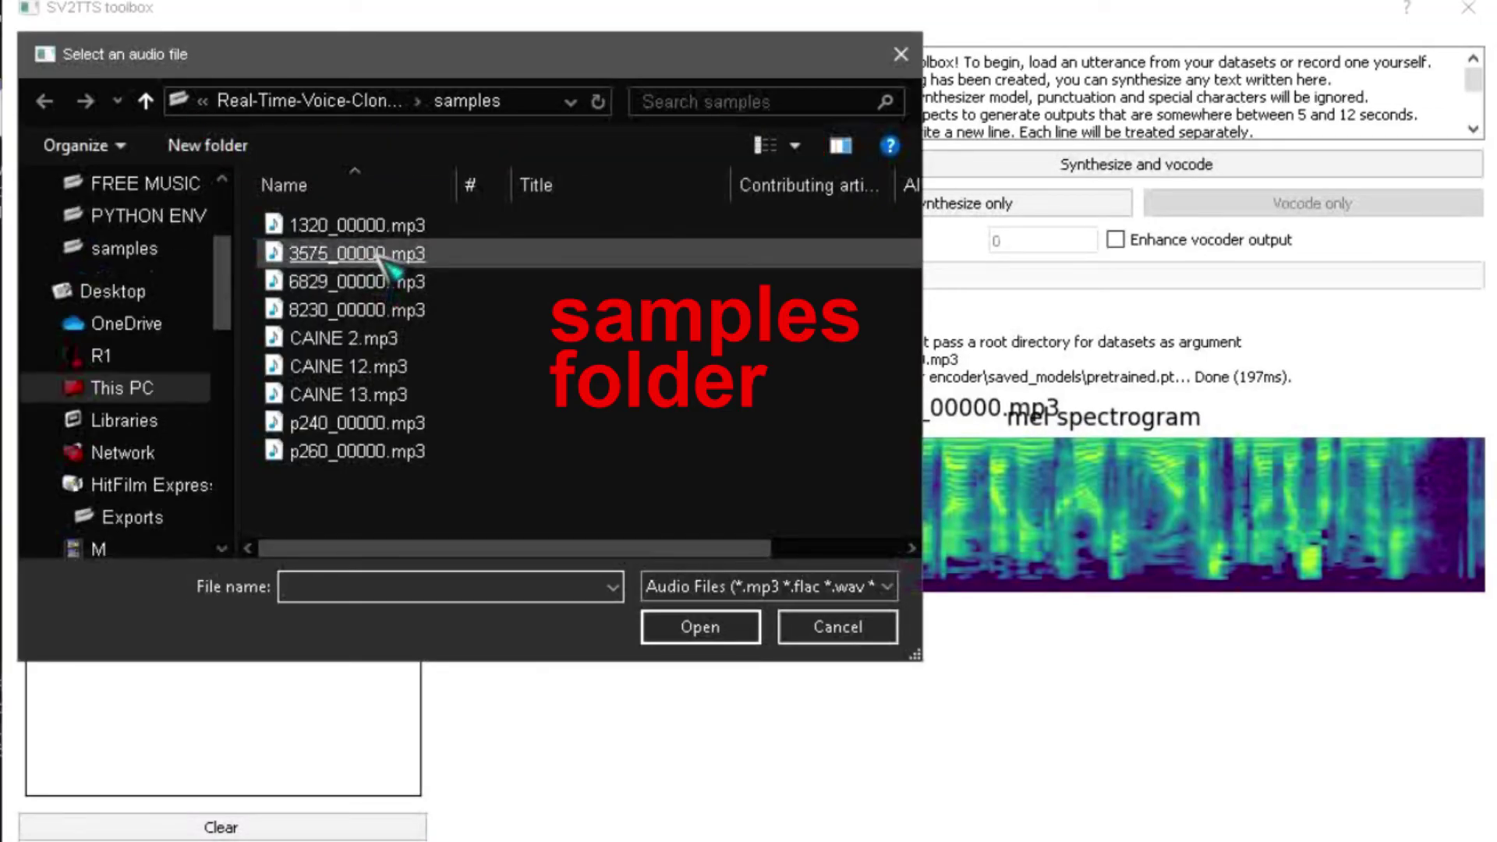
click(381, 262)
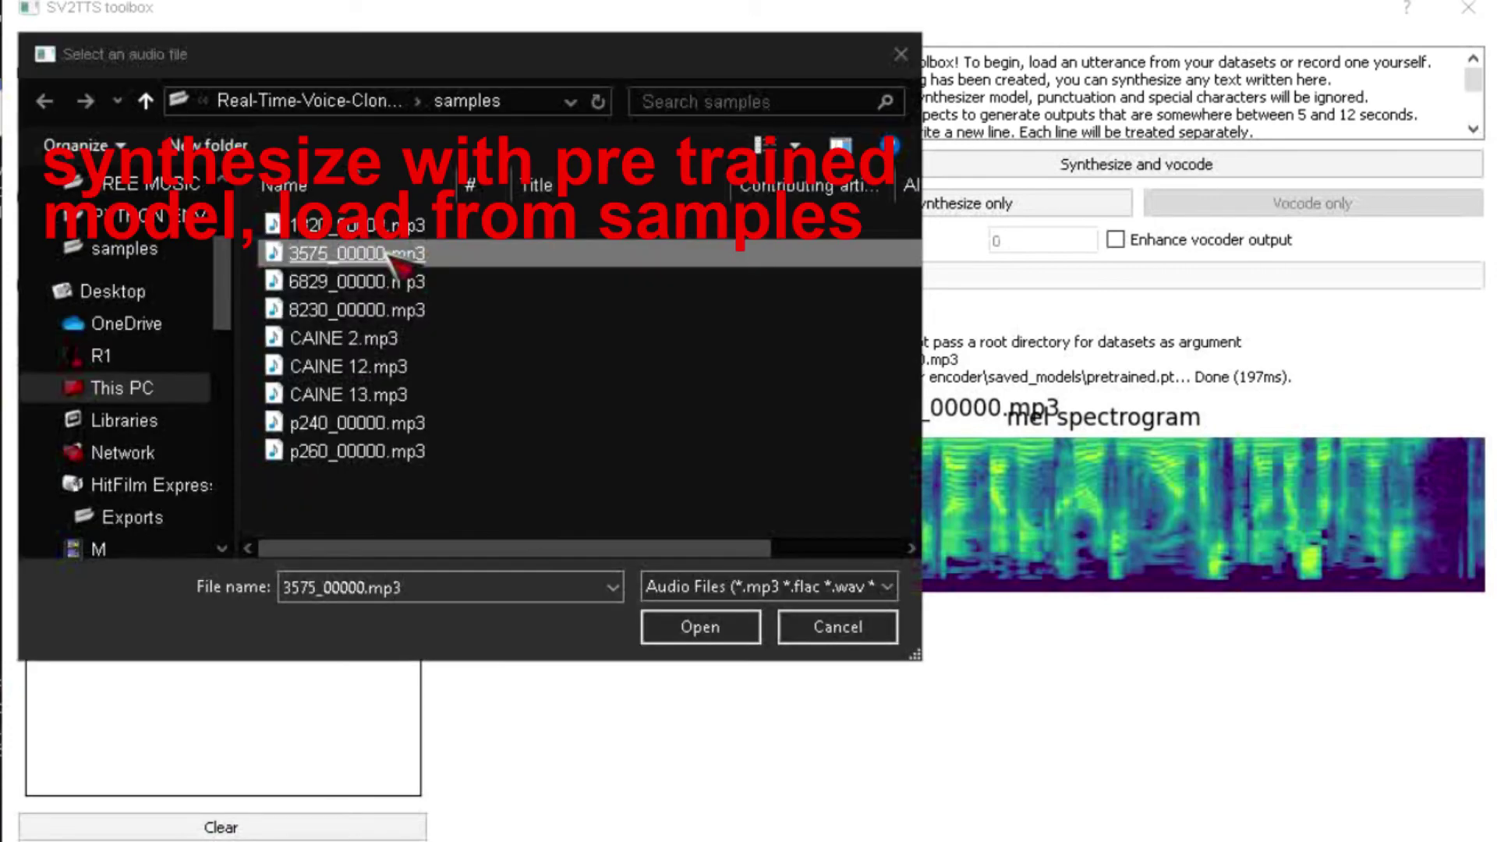
right_click(389, 265)
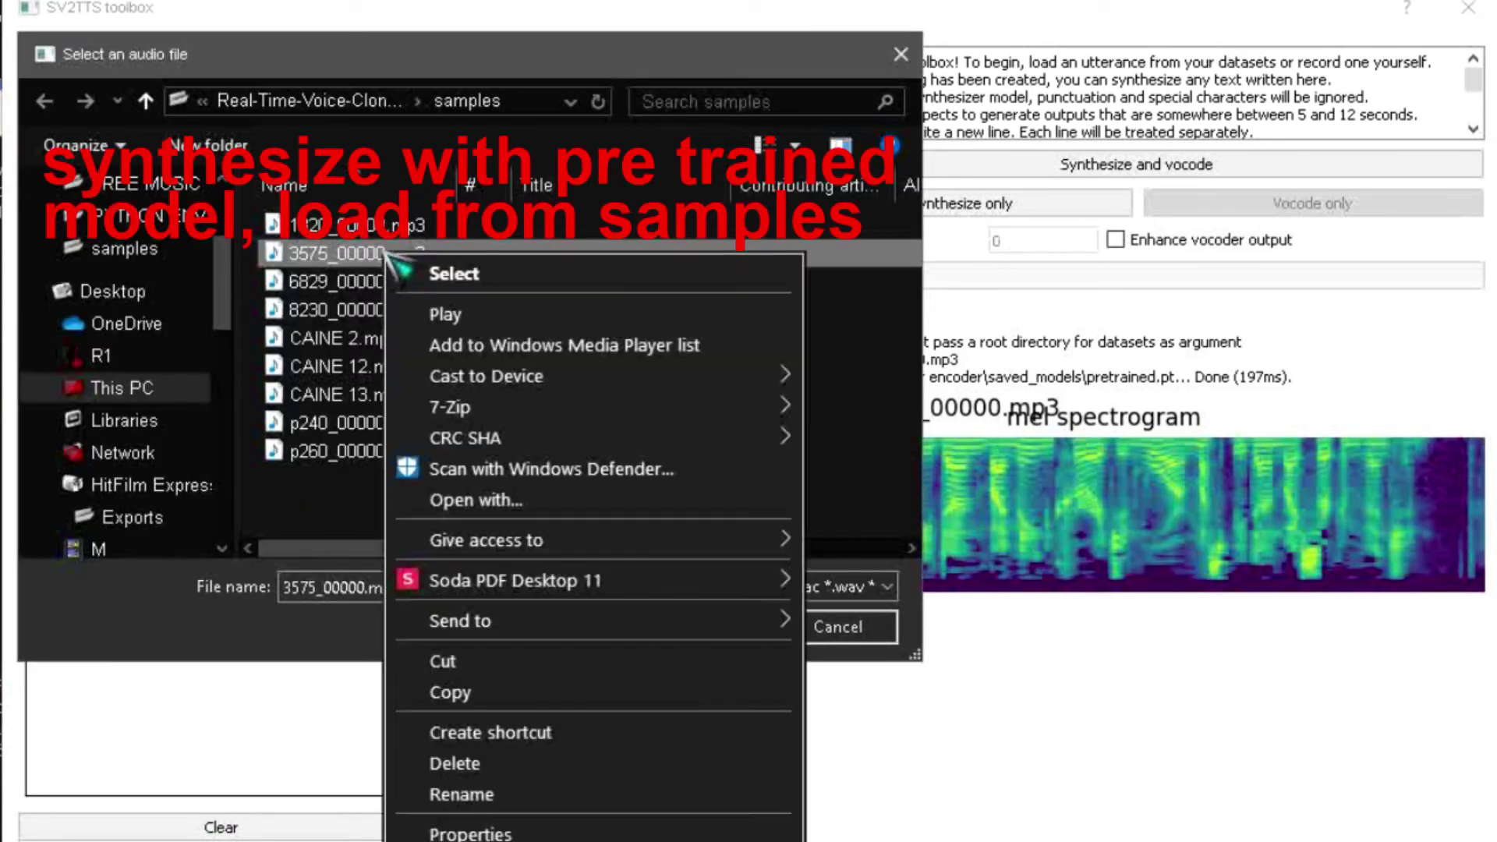
click(404, 306)
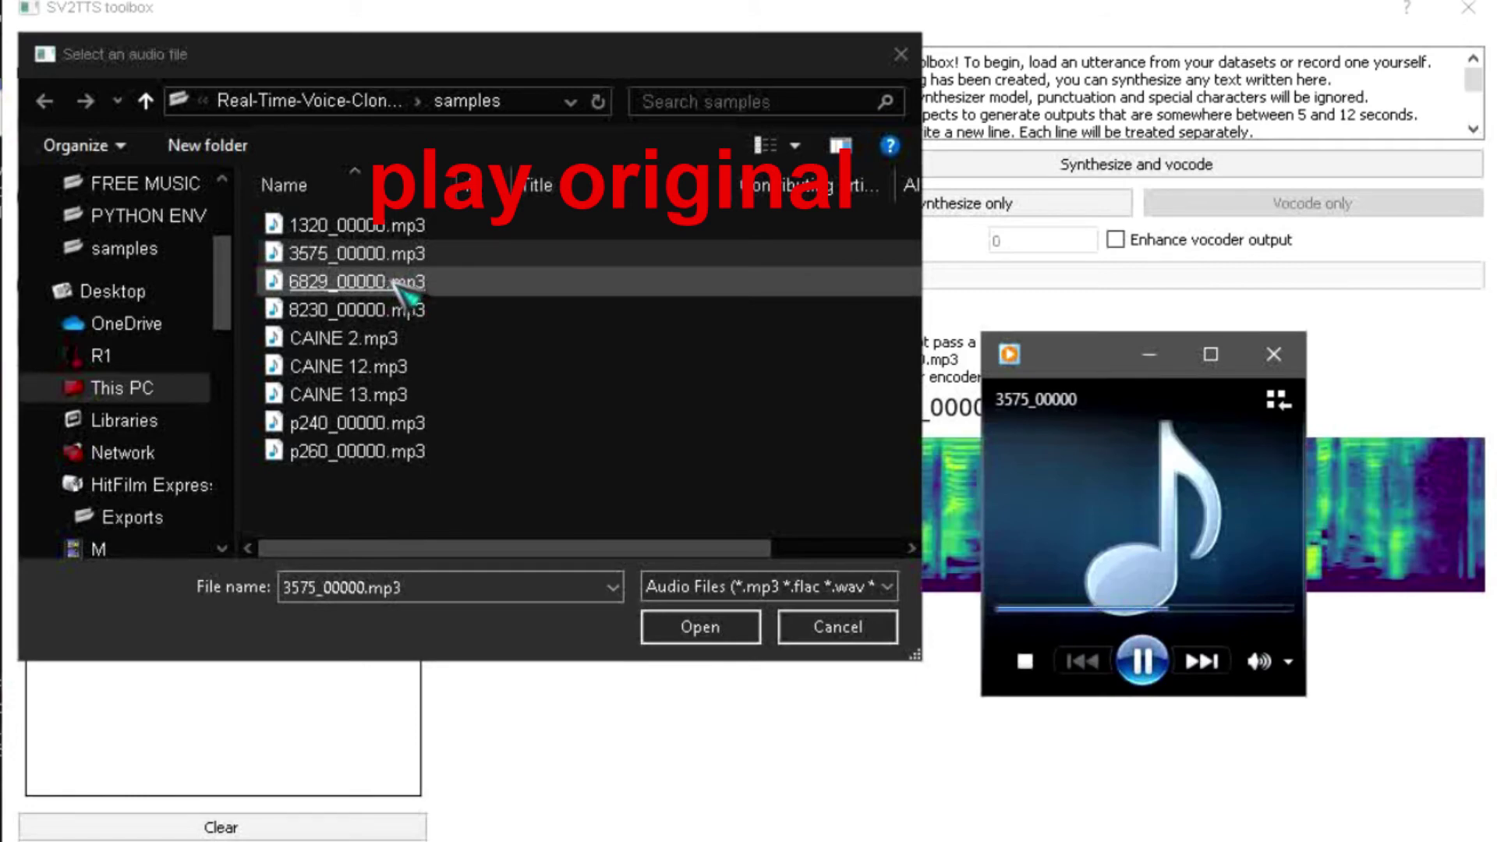
double_click(390, 255)
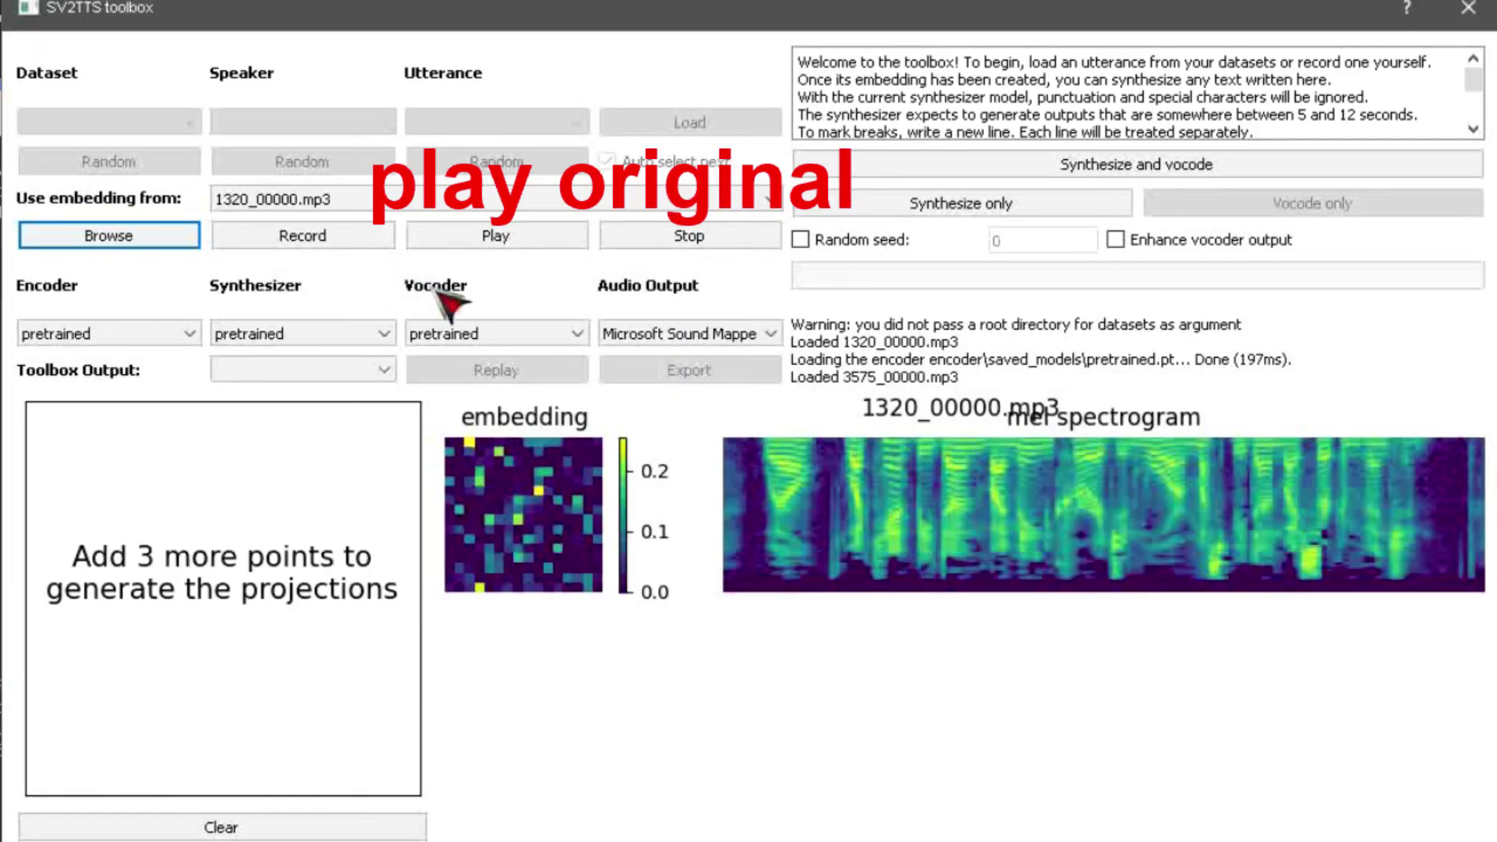
click(1116, 238)
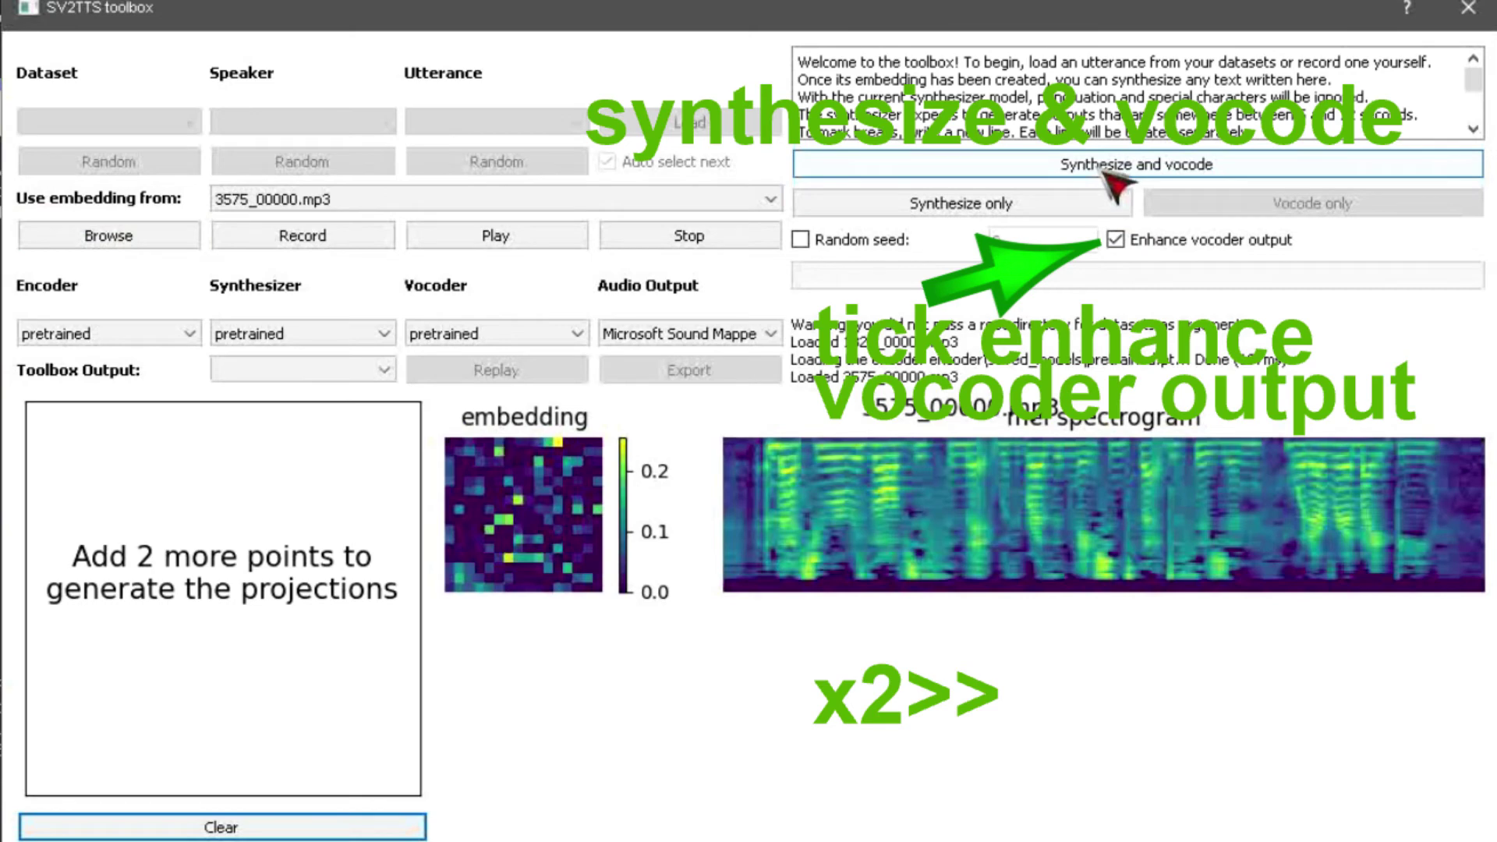
click(1105, 165)
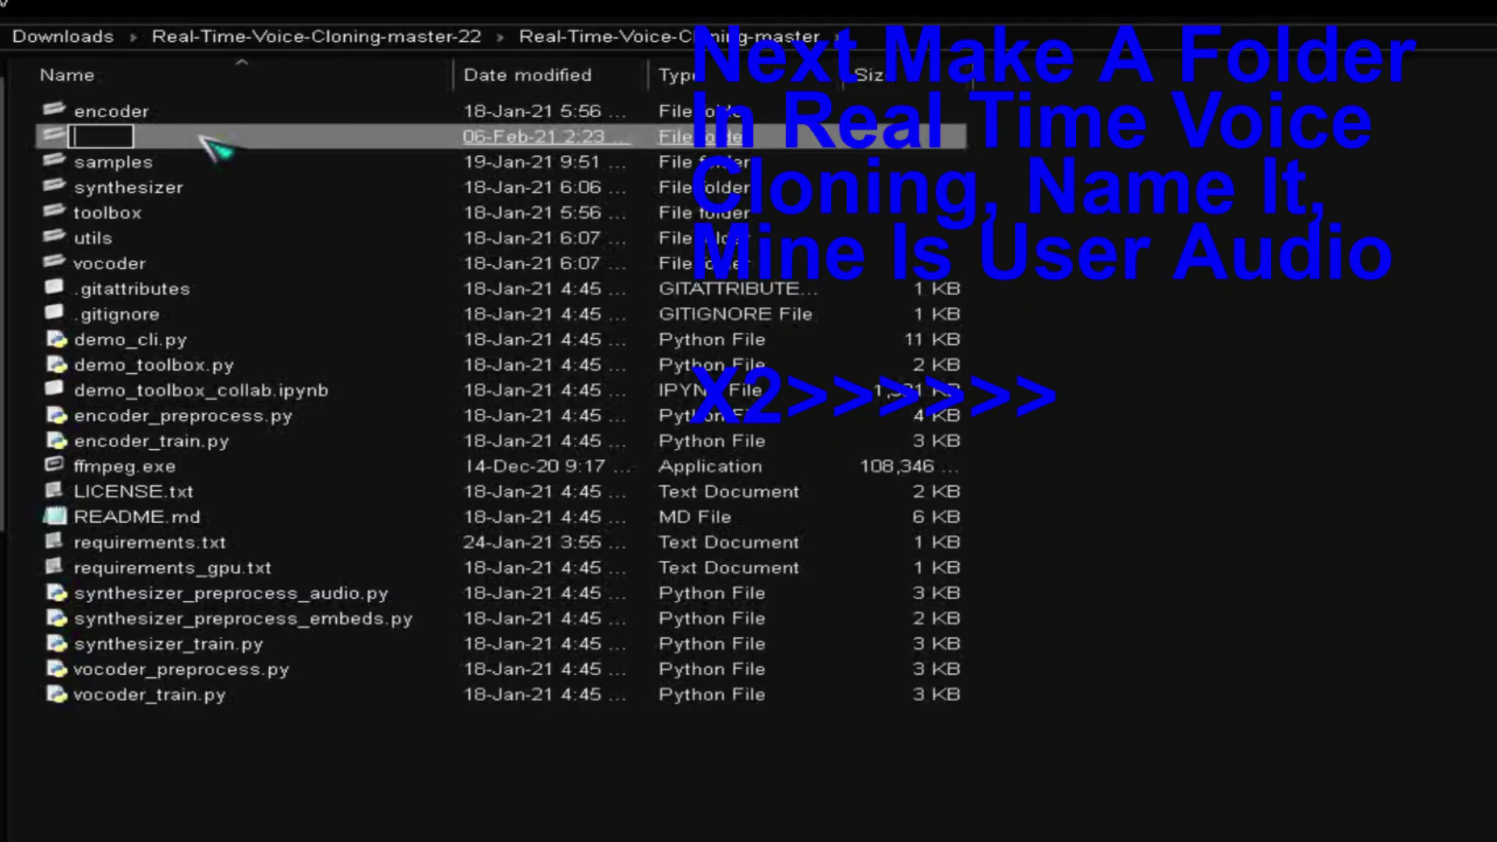
text(USER AUDIO)
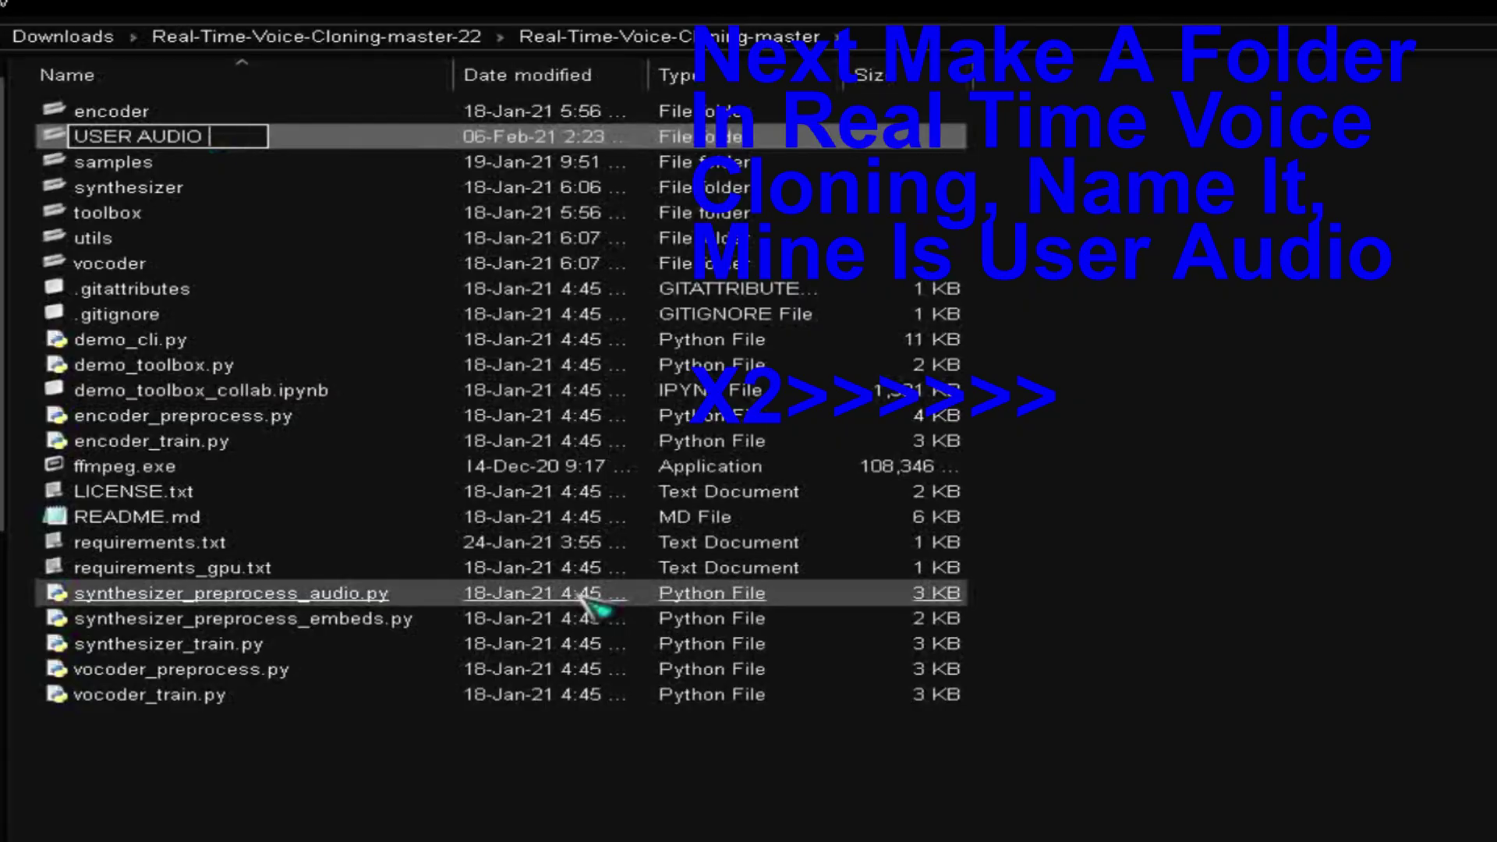
Step: Name the new folder USER AUDIO and paste the LibriSpeech dataset into it
key(Return)
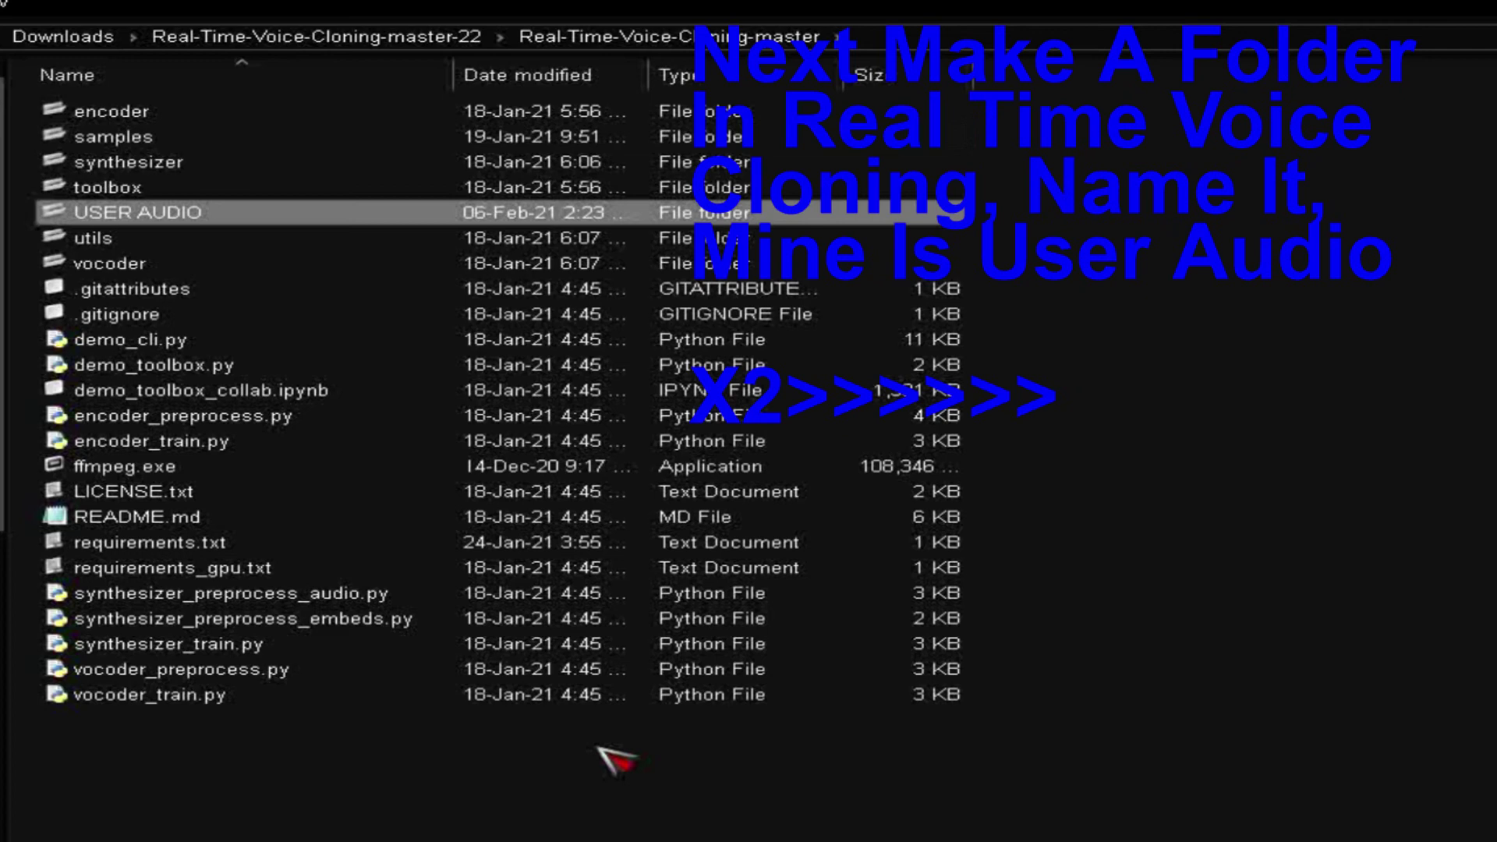
double_click(220, 215)
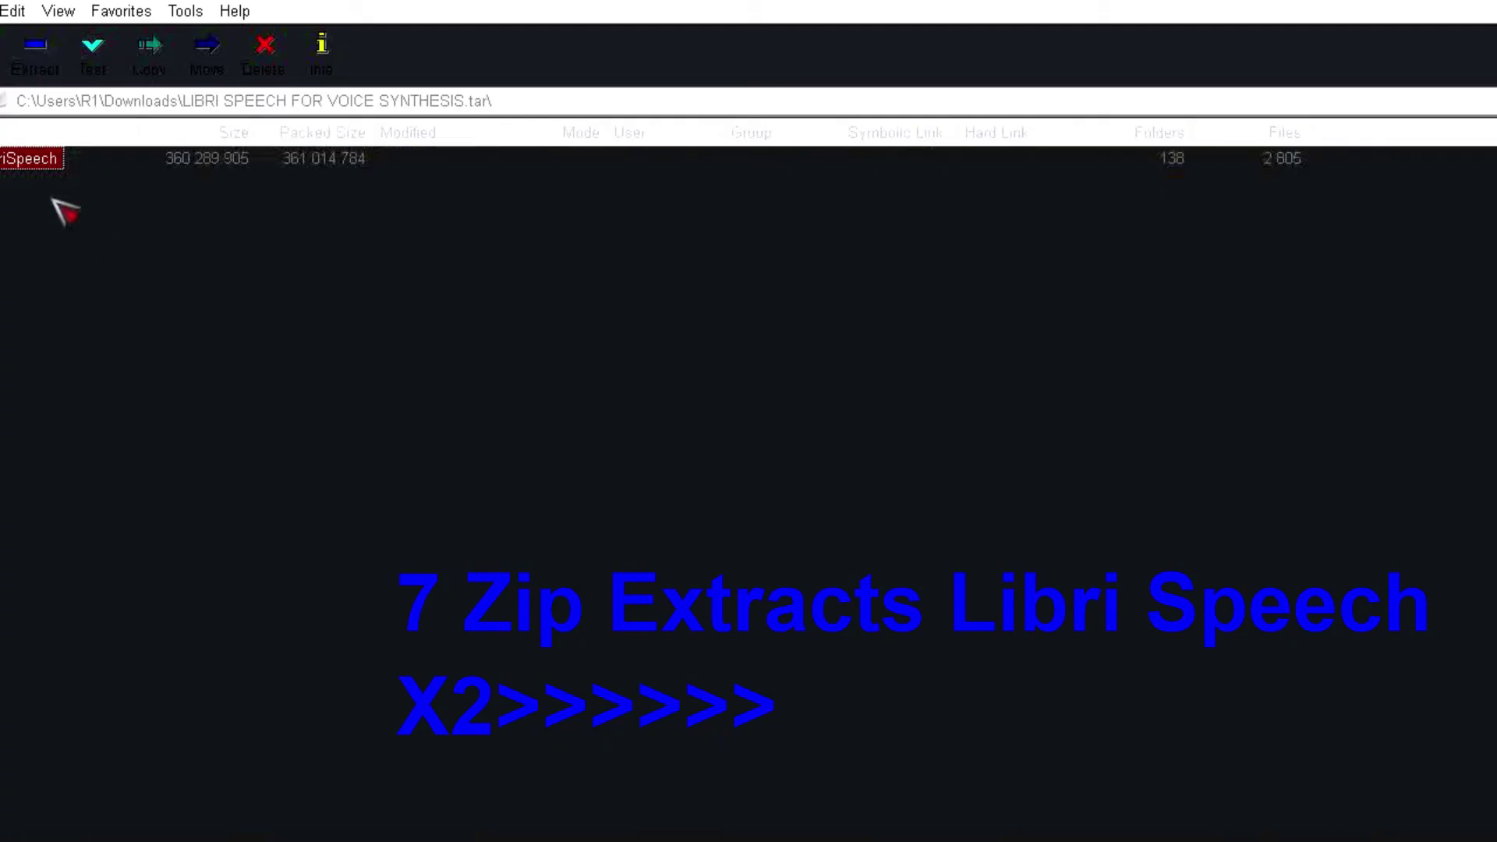
double_click(58, 159)
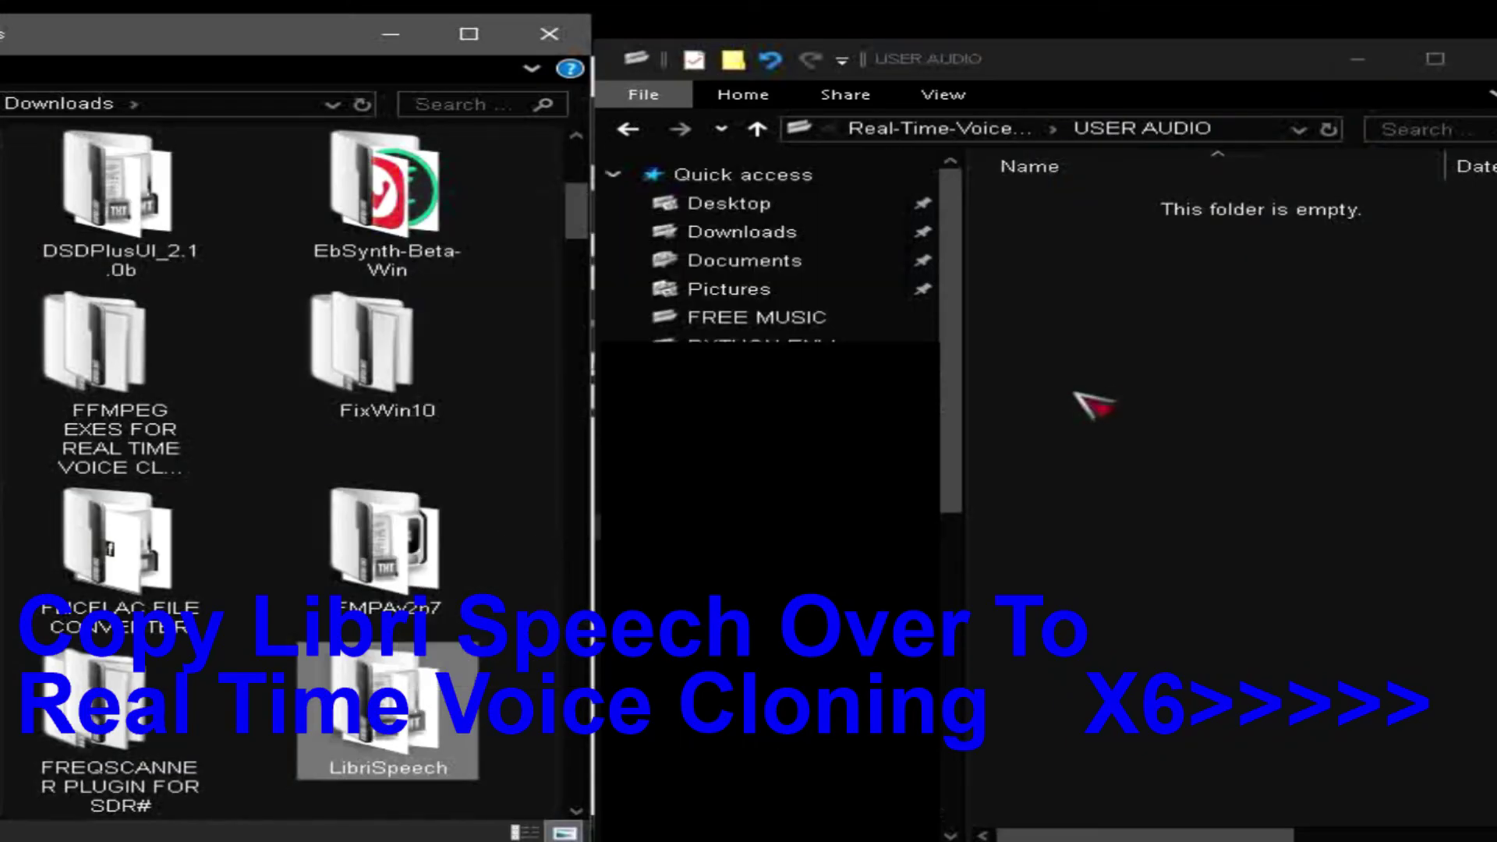
right_click(1181, 302)
click(1265, 474)
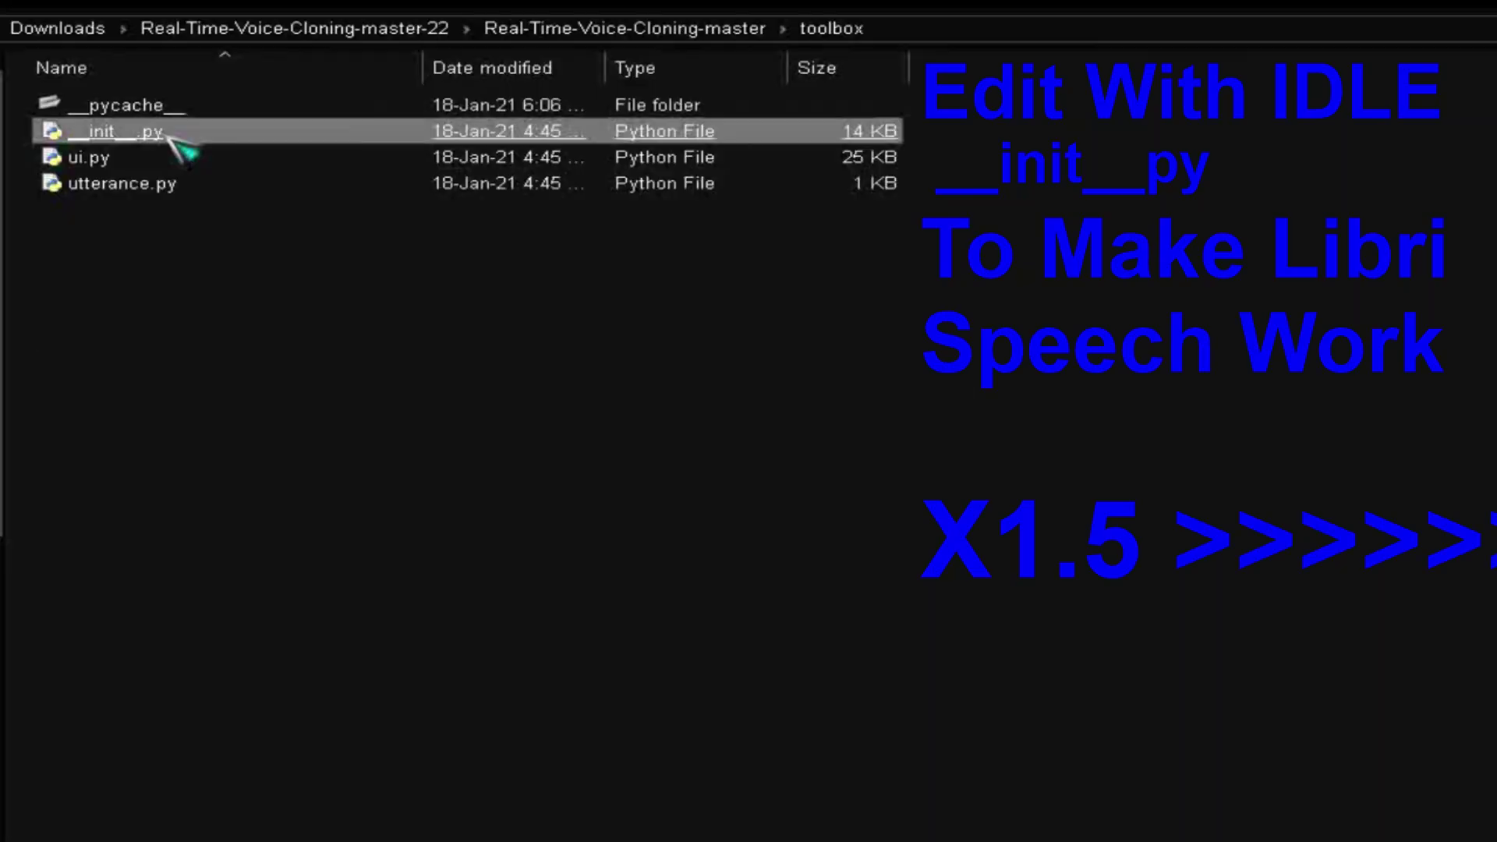
Step: Edit __init__.py in IDLE, adding "UserAudio/LibriSpeech" above LibriSpeech/dev-clean in recognized_datasets
right_click(165, 138)
mouse_move(240, 214)
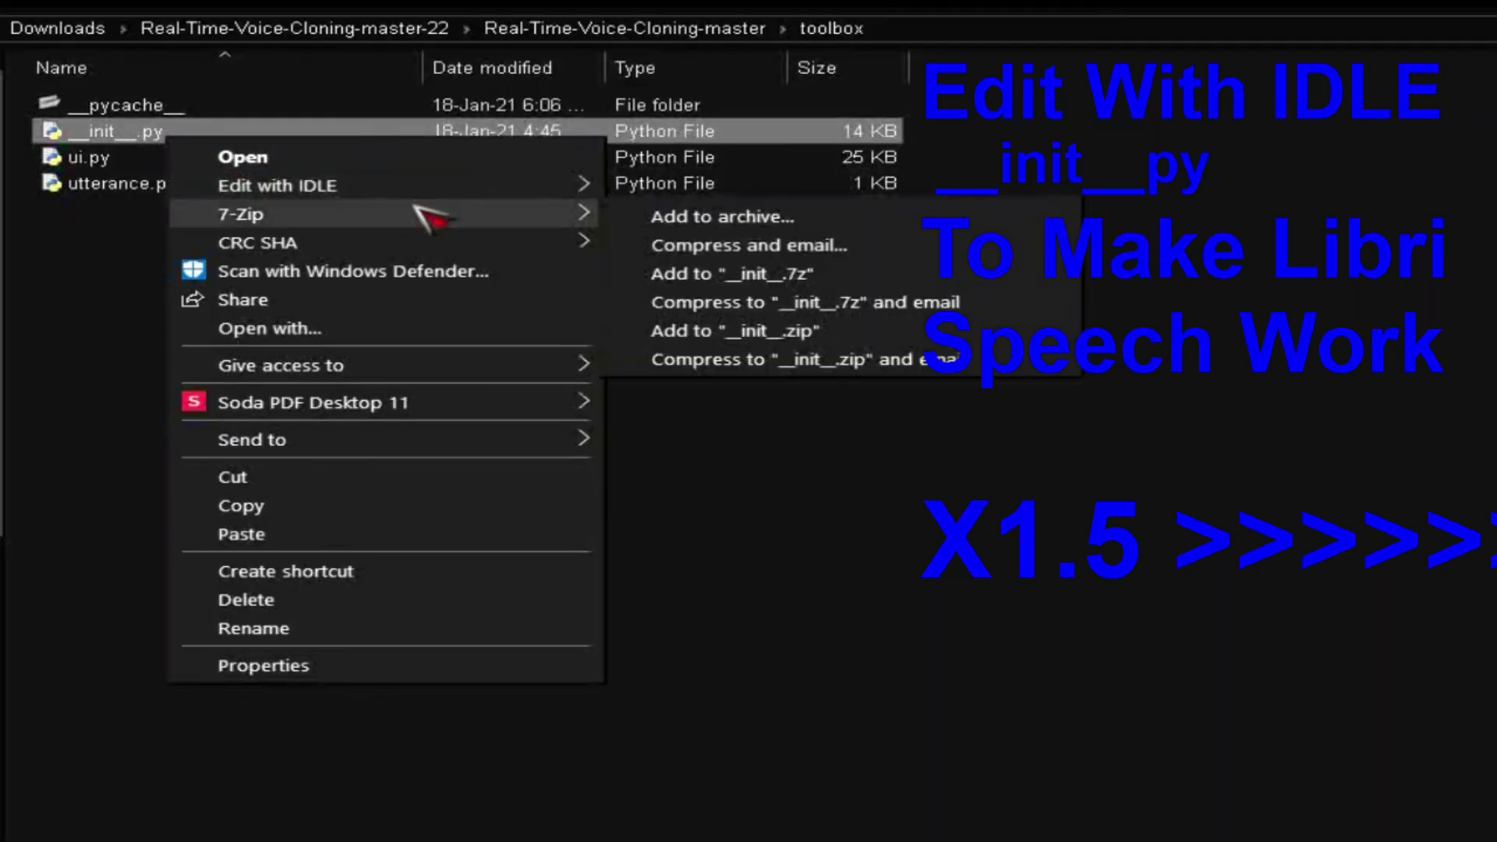
click(662, 191)
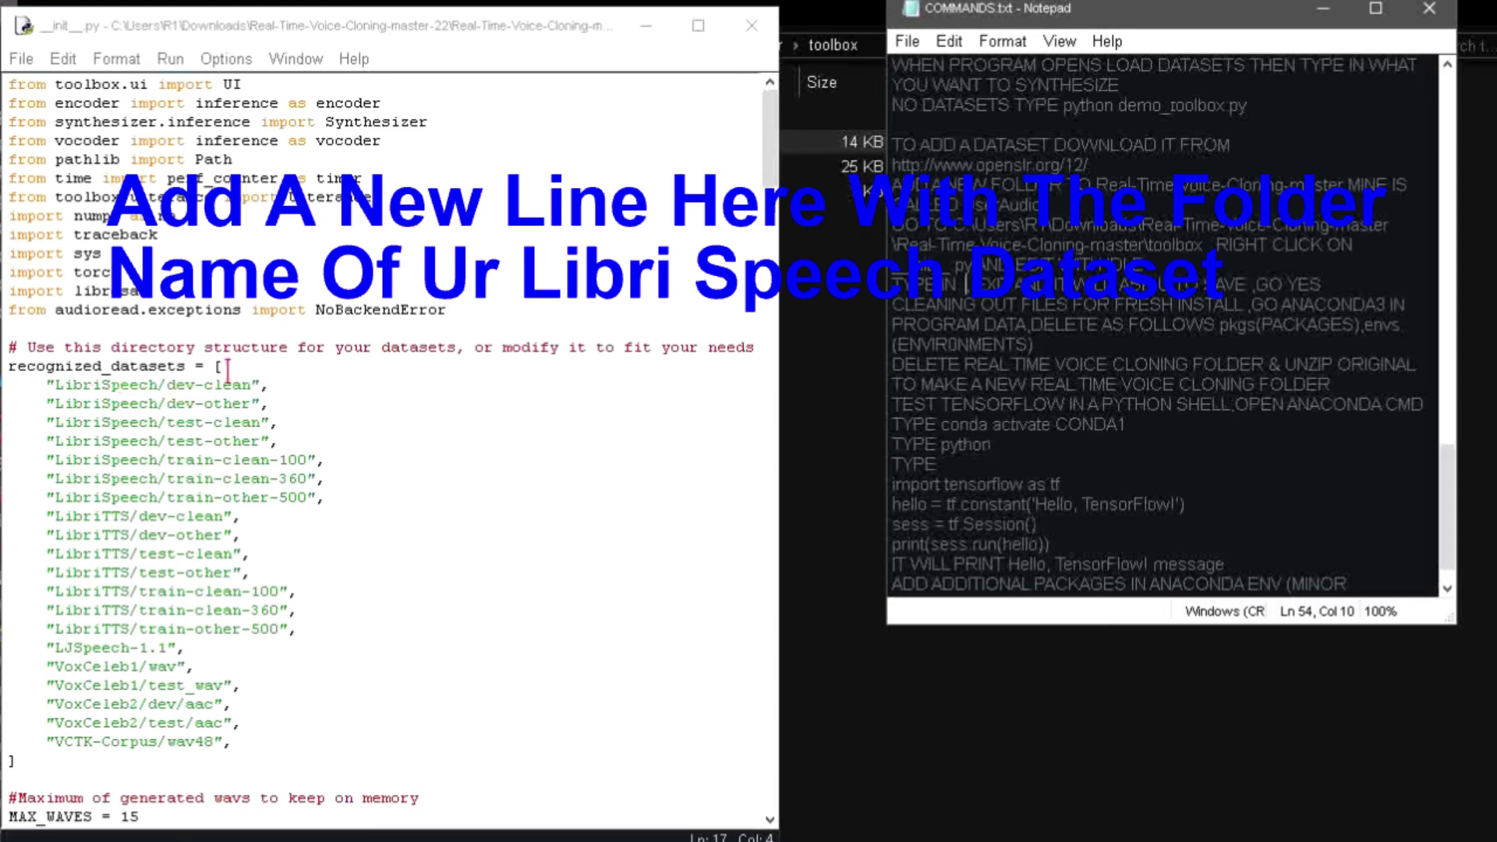
click(47, 385)
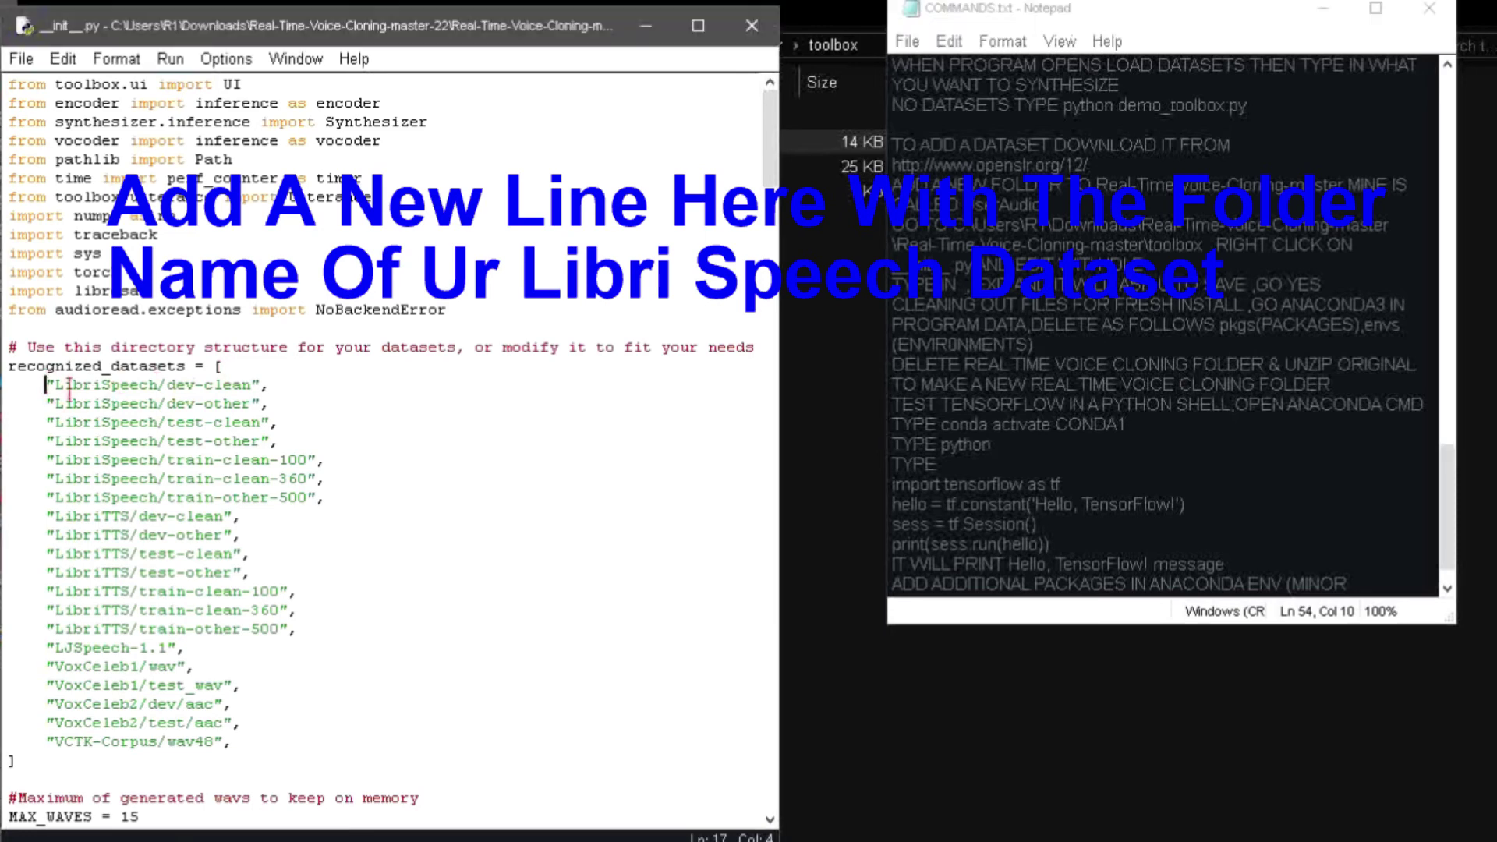
key(Return)
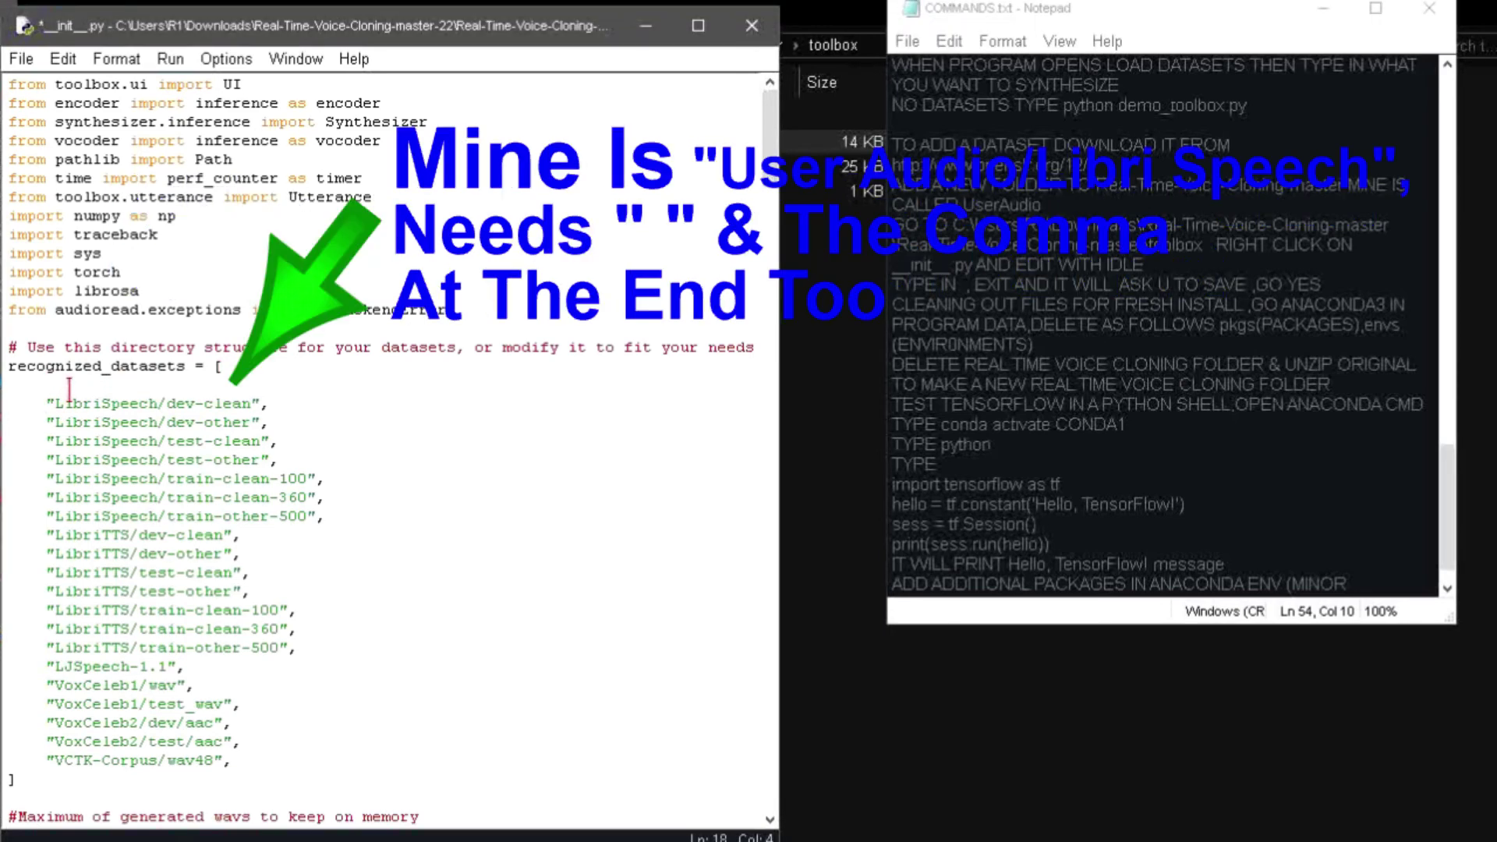
key(Up)
text("UserAudio/LibriSpeech")
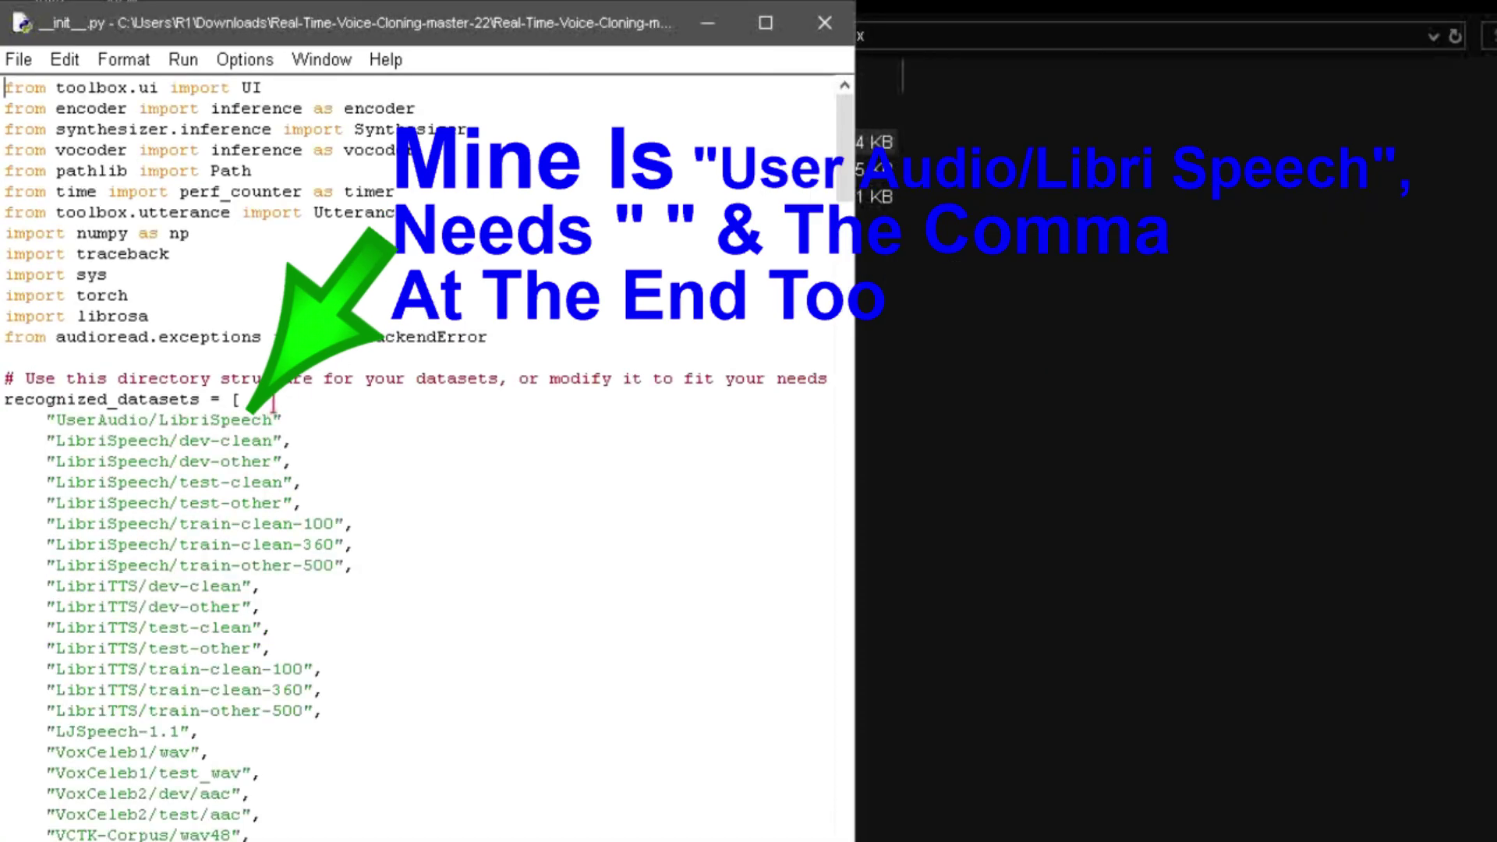
drag(283, 419, 45, 418)
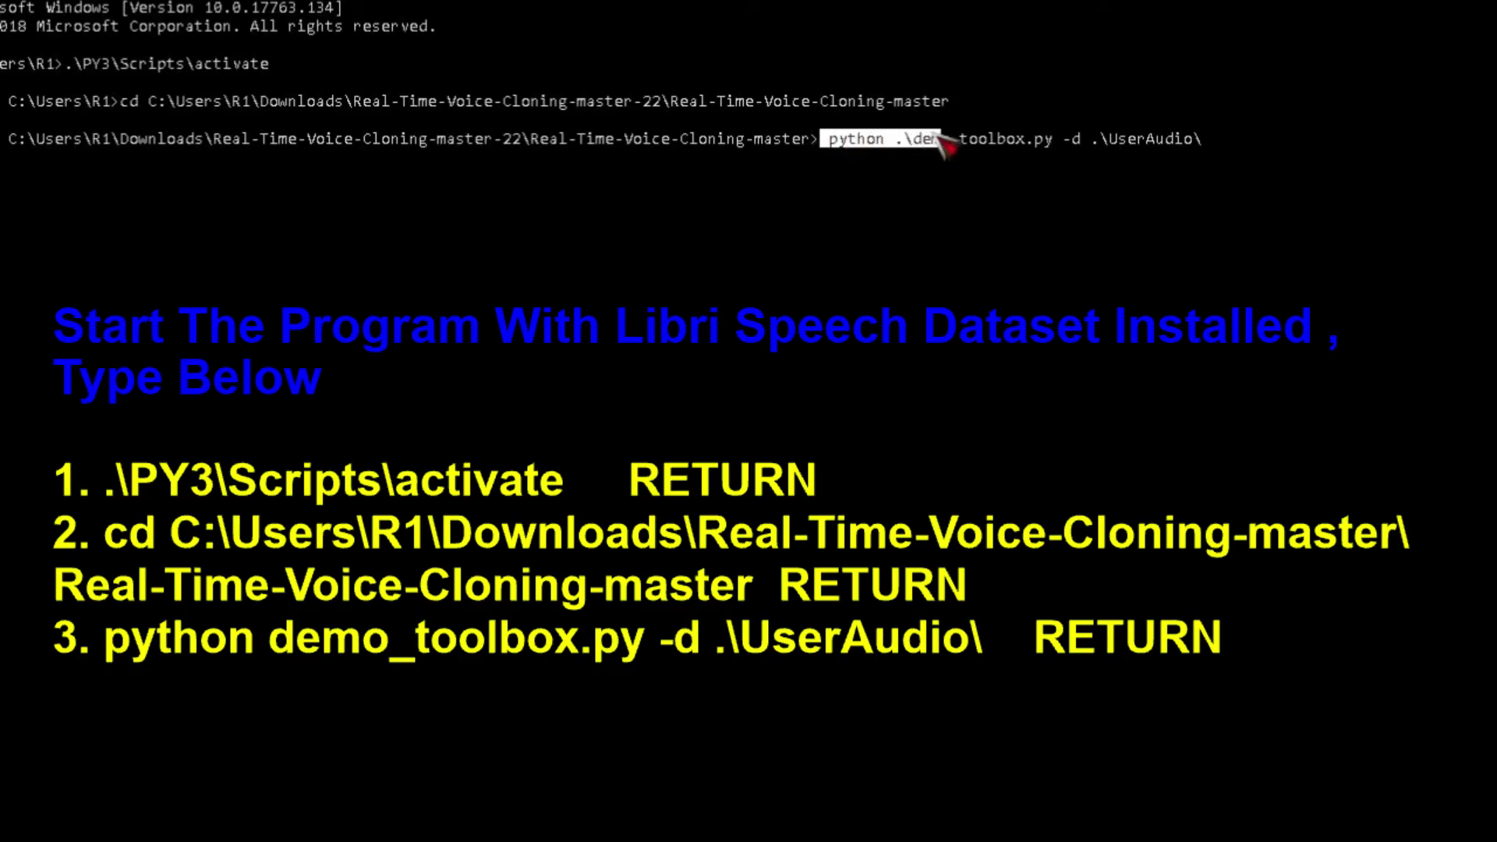
Step: Select the python .\demo_toolbox.py -d .\UserAudio\ command at the prompt
click(1204, 141)
drag(1205, 141, 839, 140)
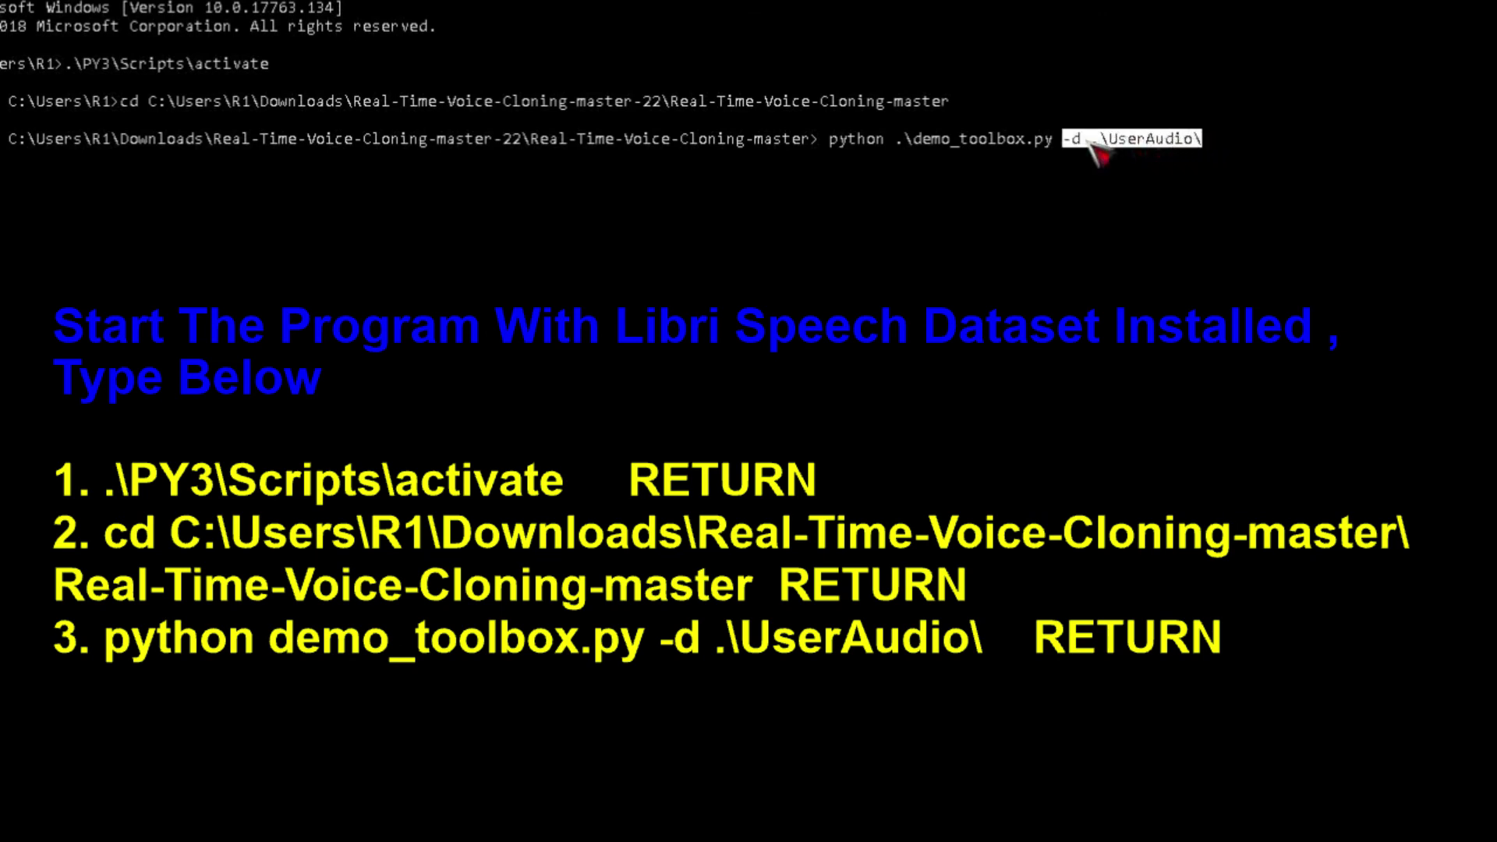